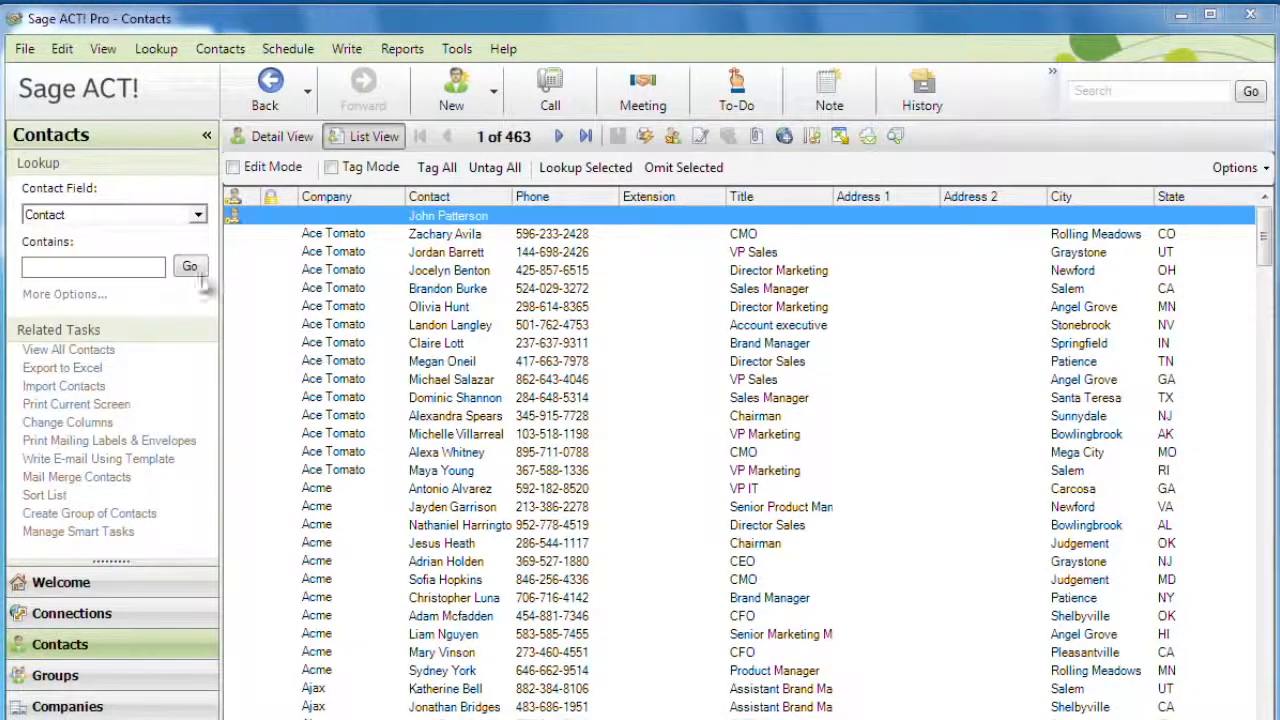
Step: Start exporting data from the open database and set the export file type to Text Delimited
left_click(16, 49)
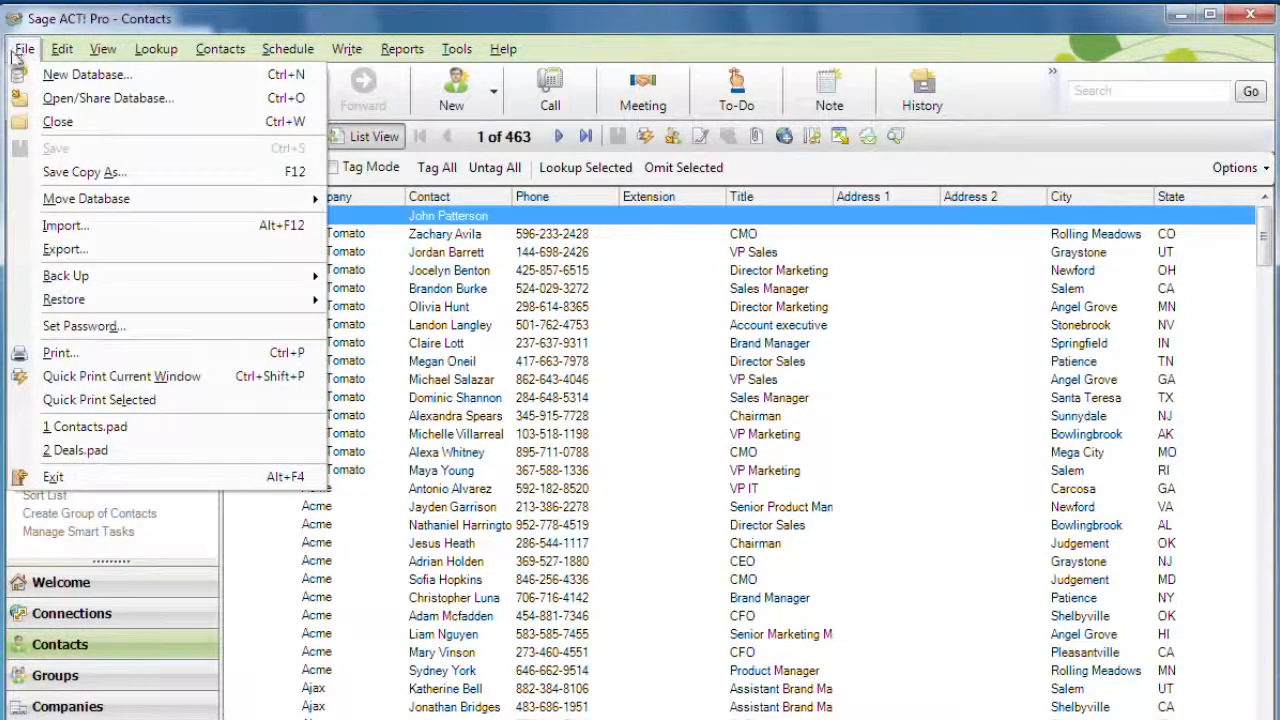
left_click(70, 251)
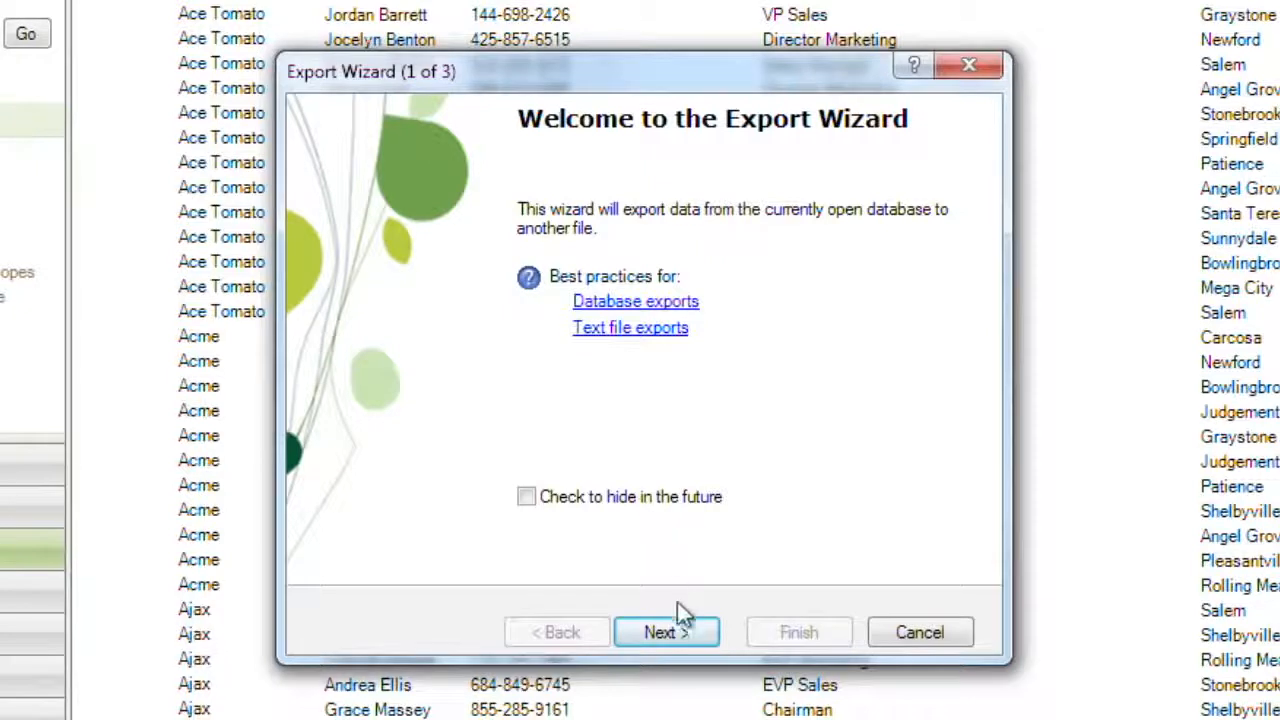
left_click(684, 624)
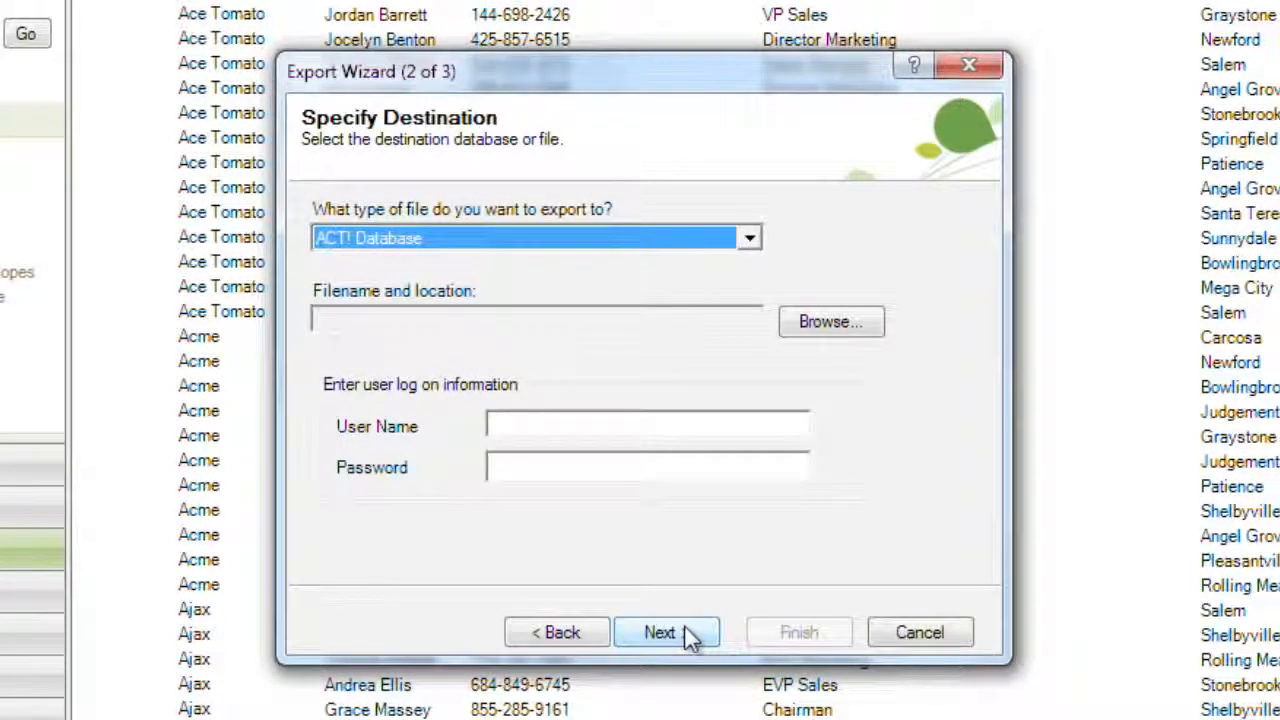
left_click(745, 240)
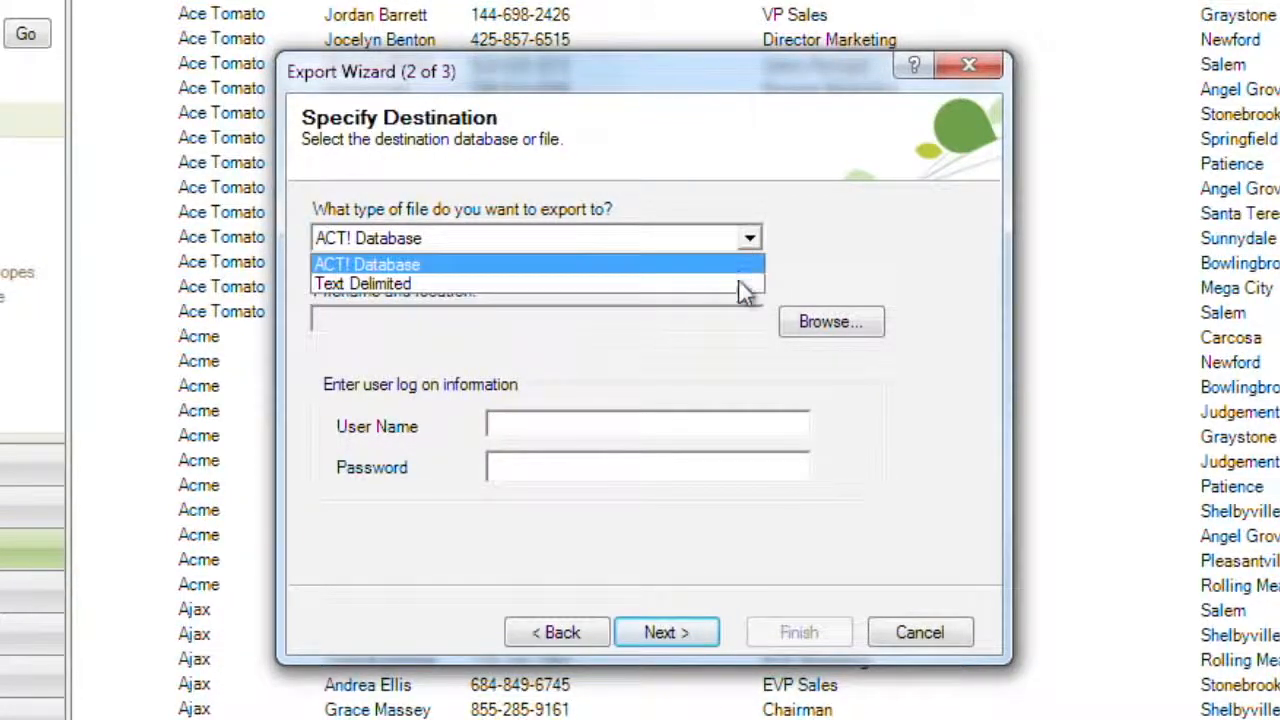
left_click(738, 282)
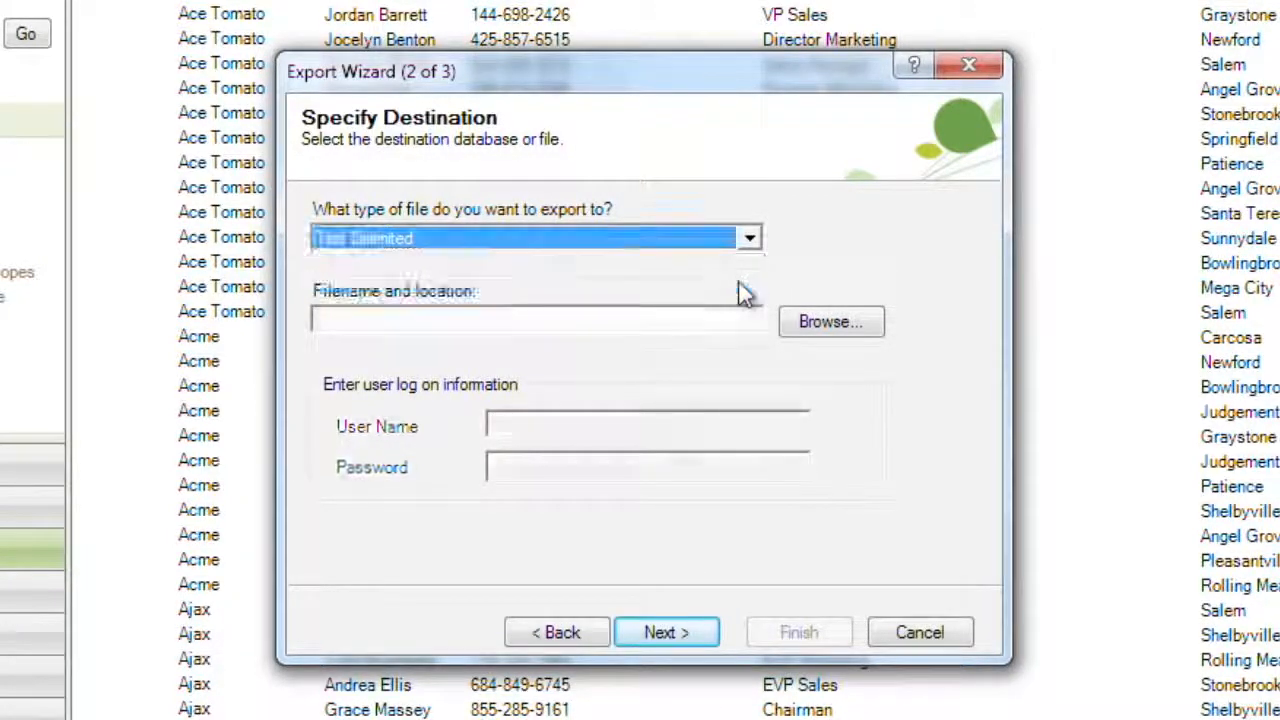
Step: Set the export destination to a Comma Separated Values file named My Contacts_ACT! on the Desktop
left_click(795, 322)
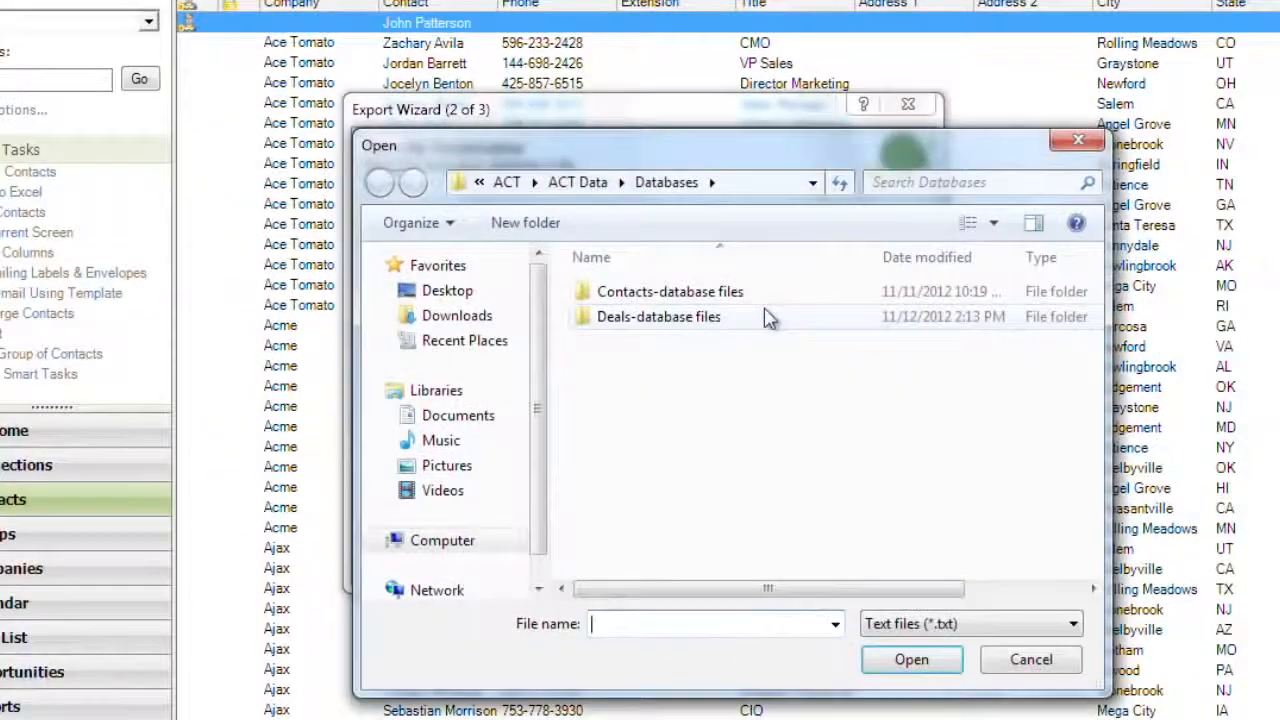
left_click(468, 294)
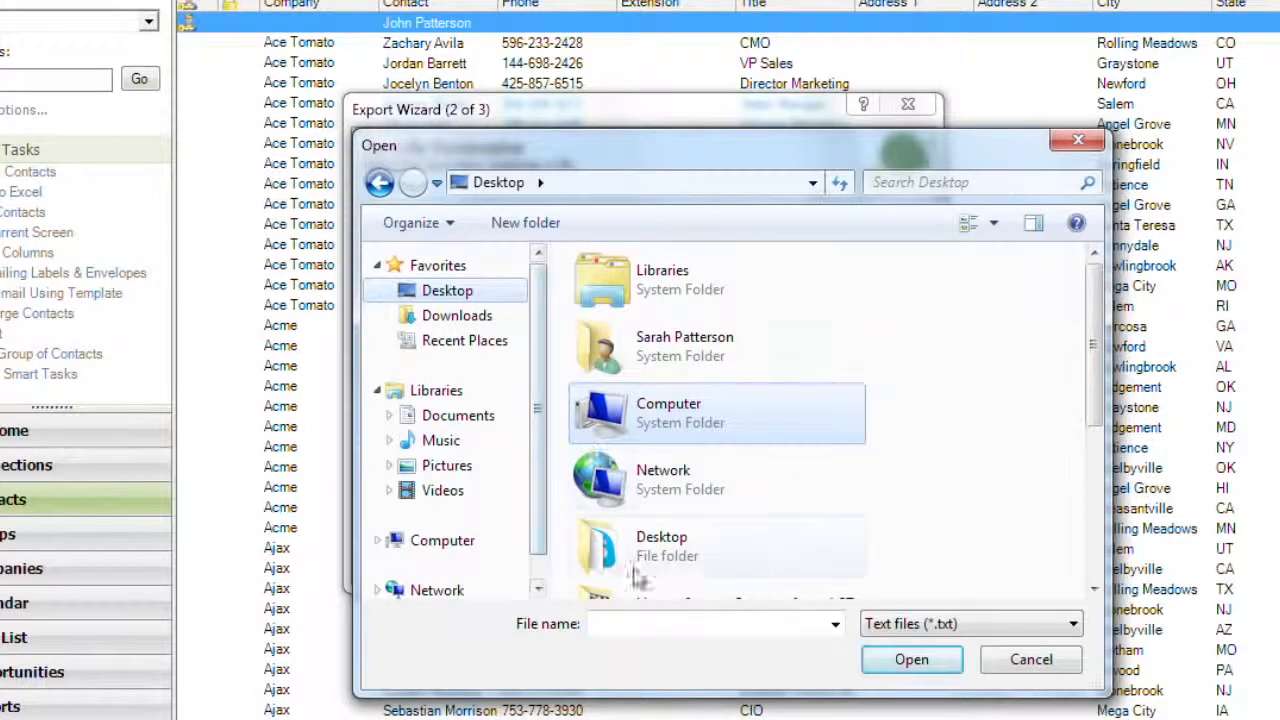
left_click(648, 623)
type("My Contacts_ACT!")
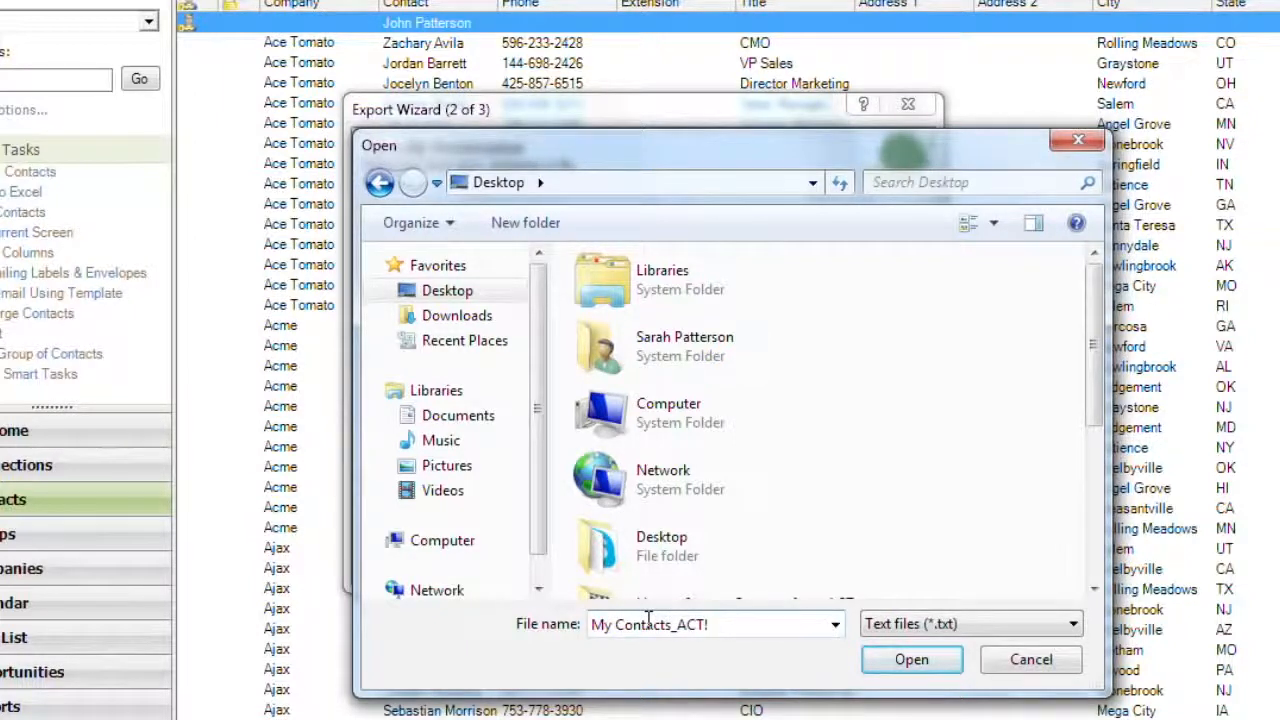
left_click(904, 627)
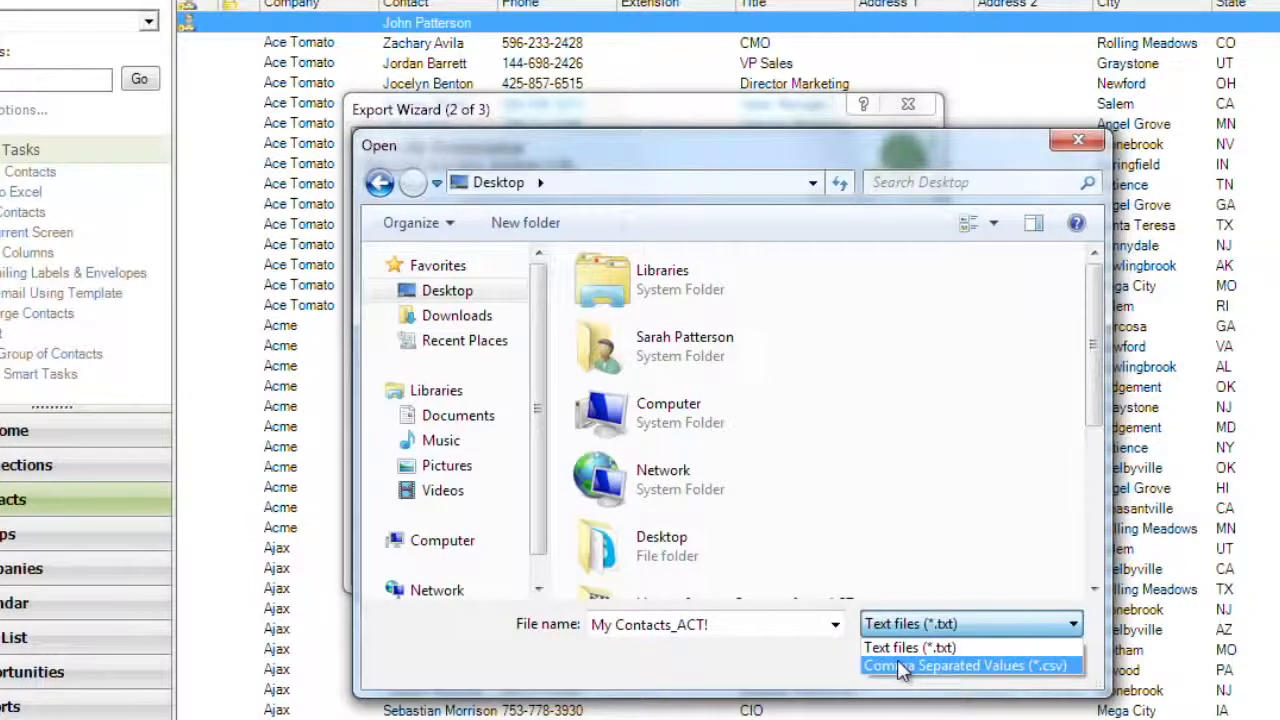
left_click(902, 666)
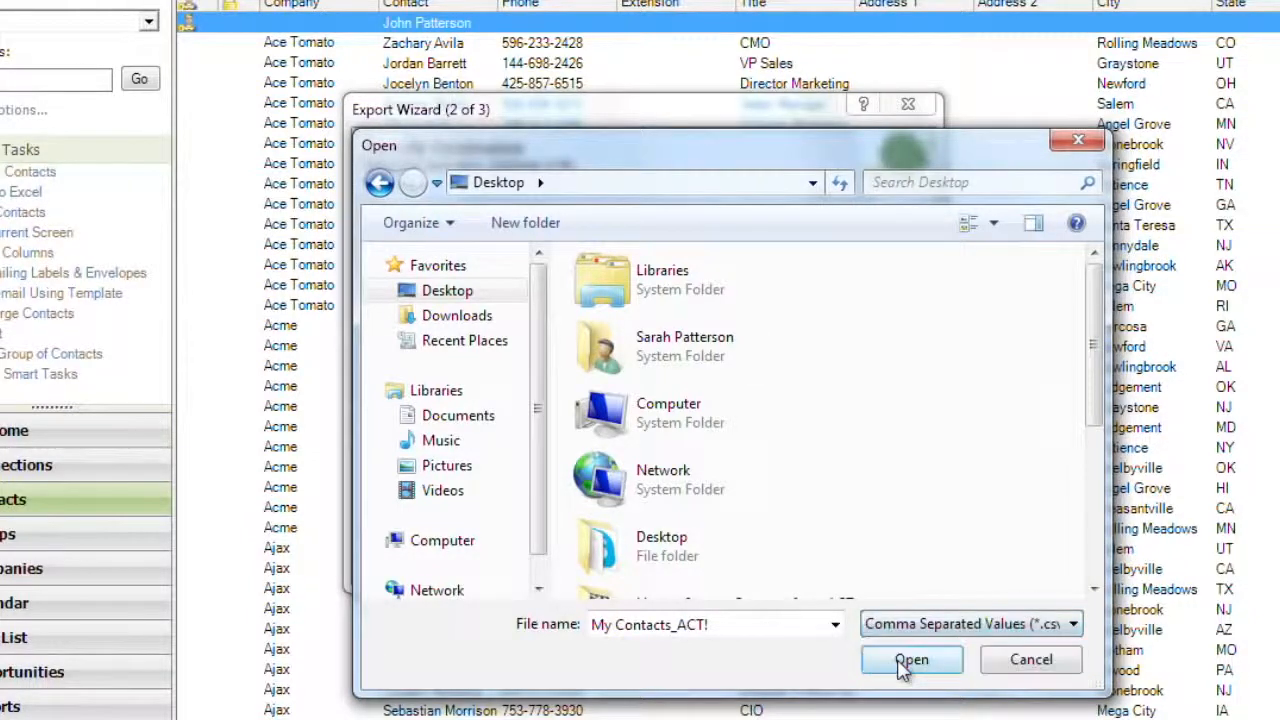
left_click(908, 660)
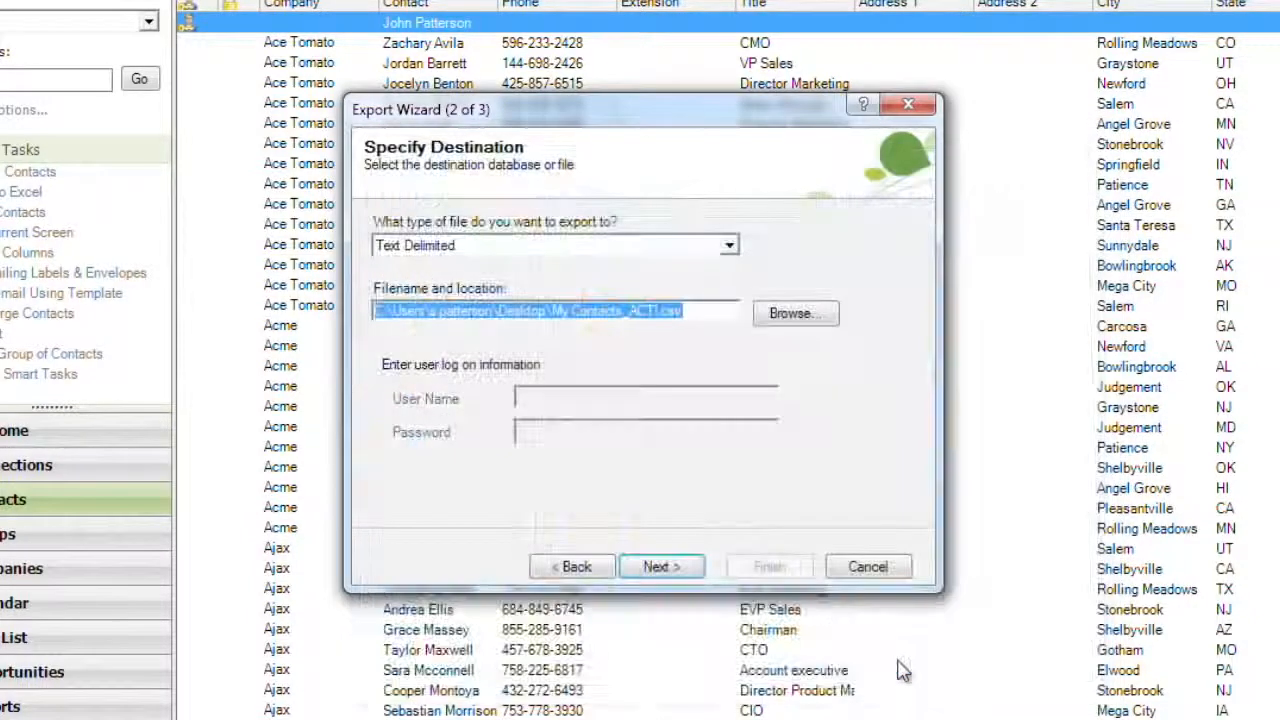
left_click(686, 568)
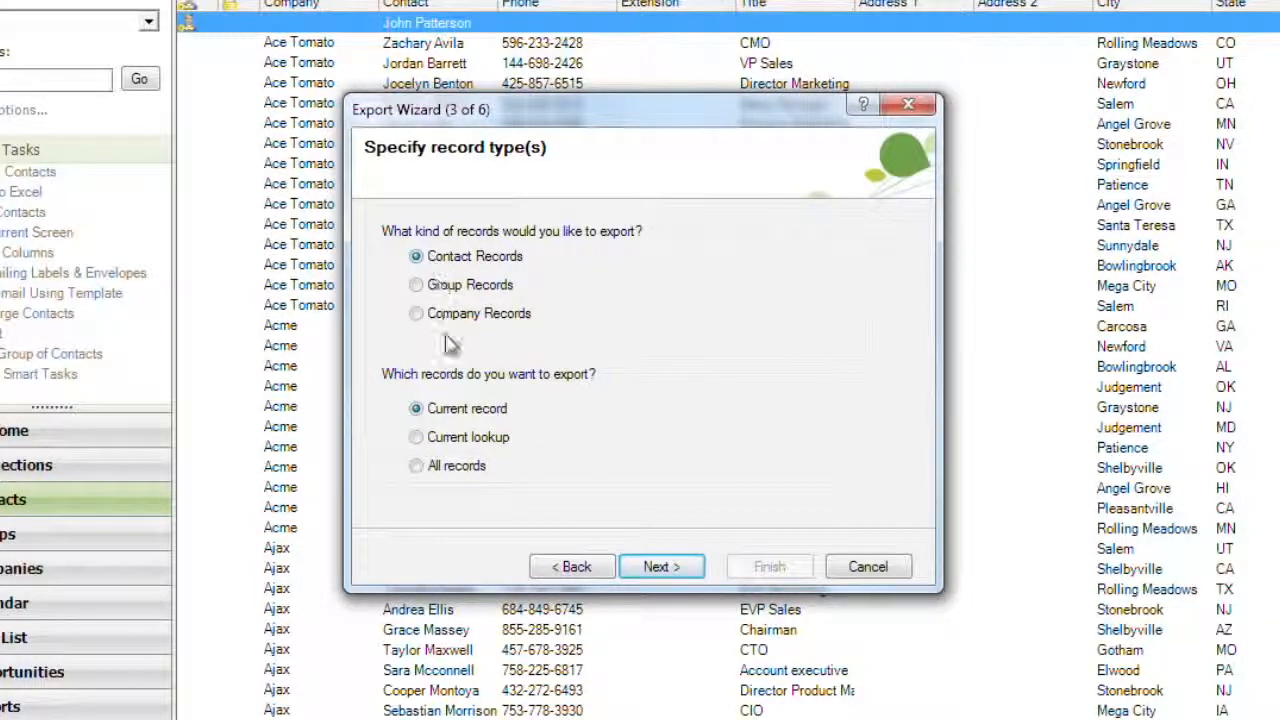
Step: Choose all contact records for export and accept the comma separator with field names included
left_click(445, 477)
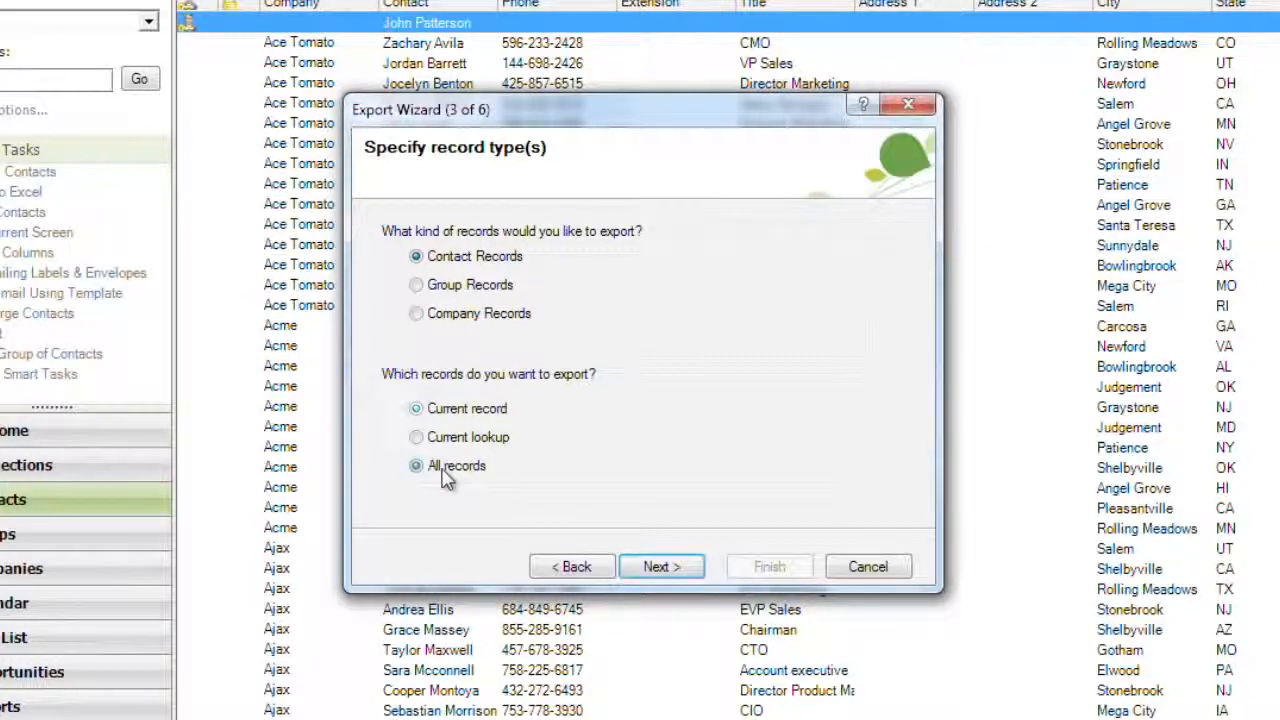
left_click(634, 572)
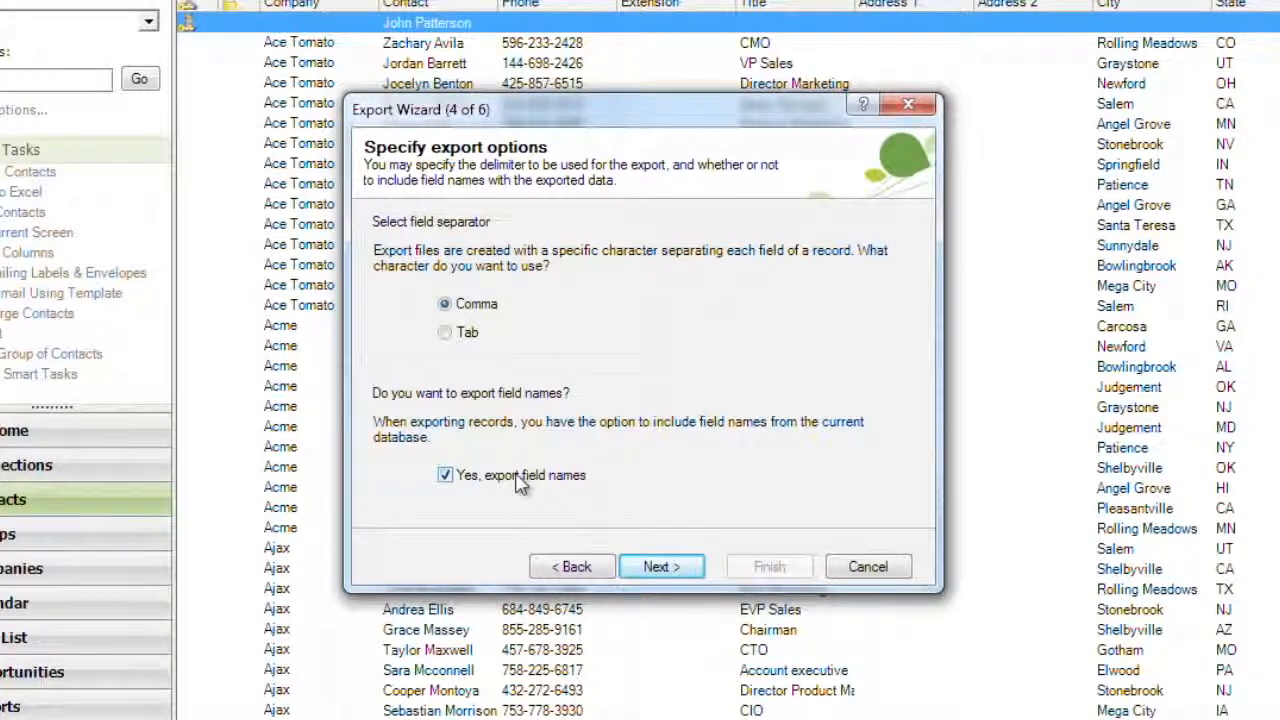
left_click(645, 572)
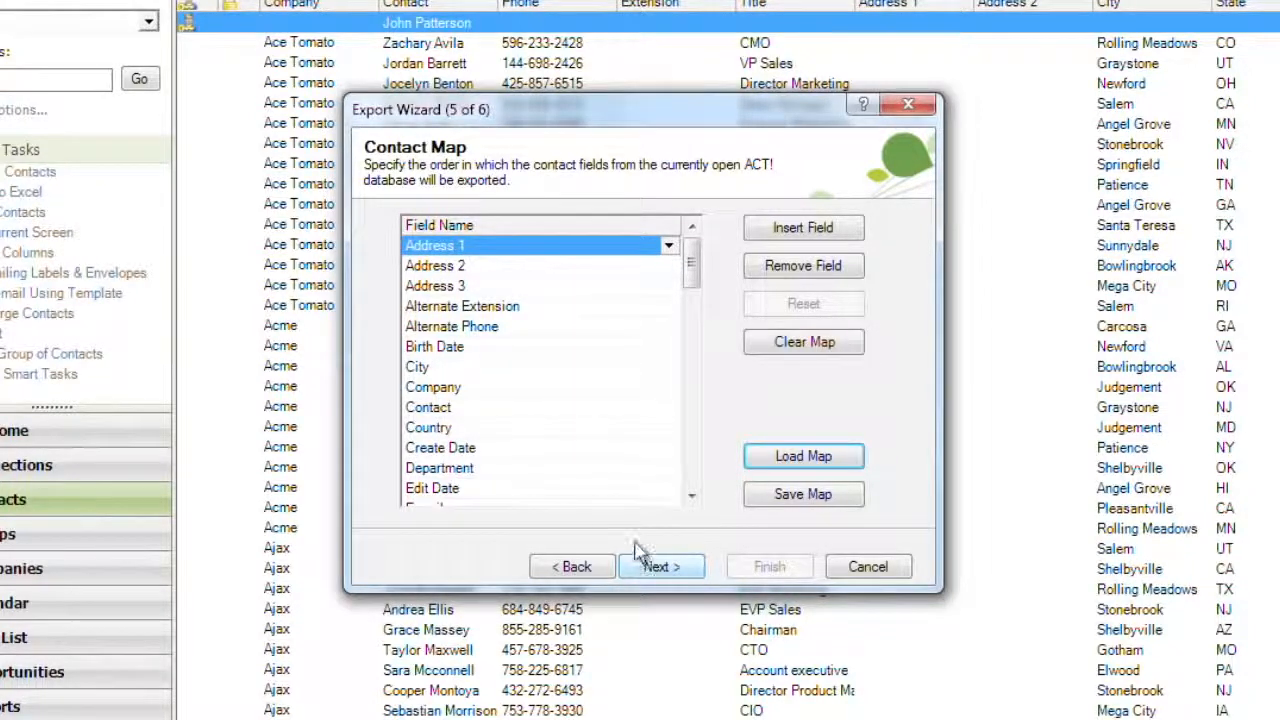
Step: Remove the Create Date field from the contact map and finish the export
scroll(694, 272, "down", 1)
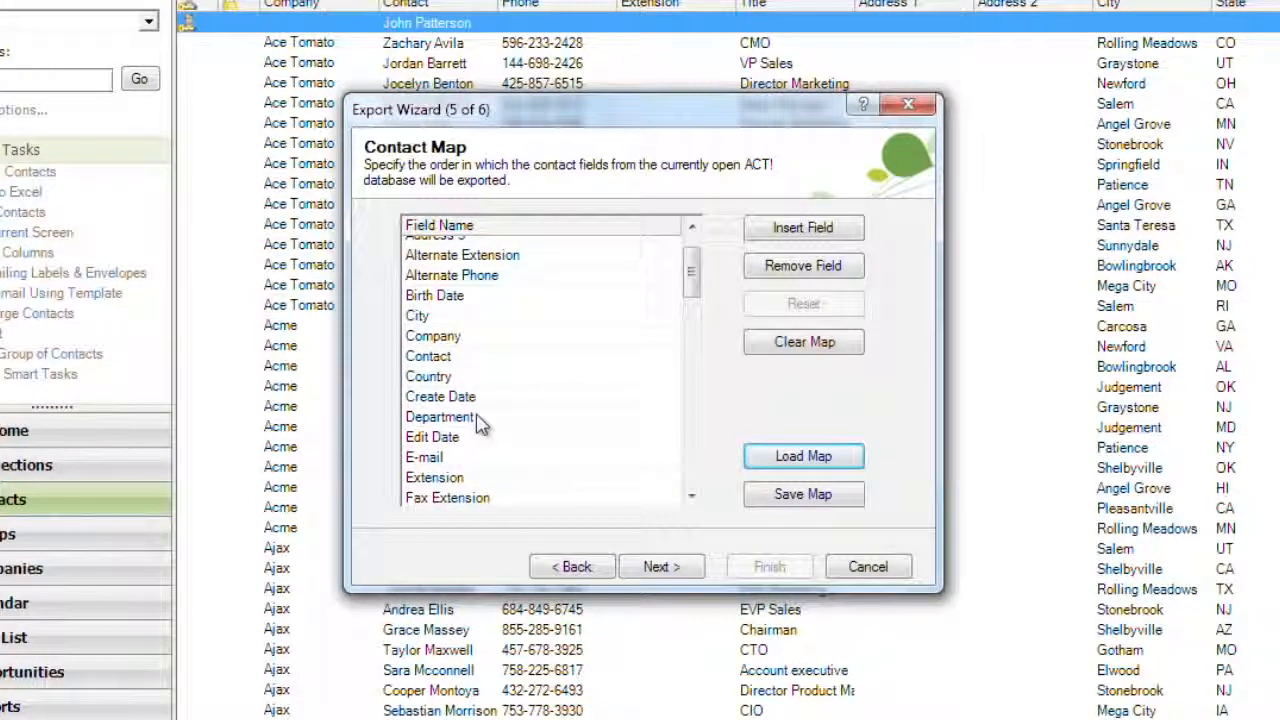
left_click(482, 400)
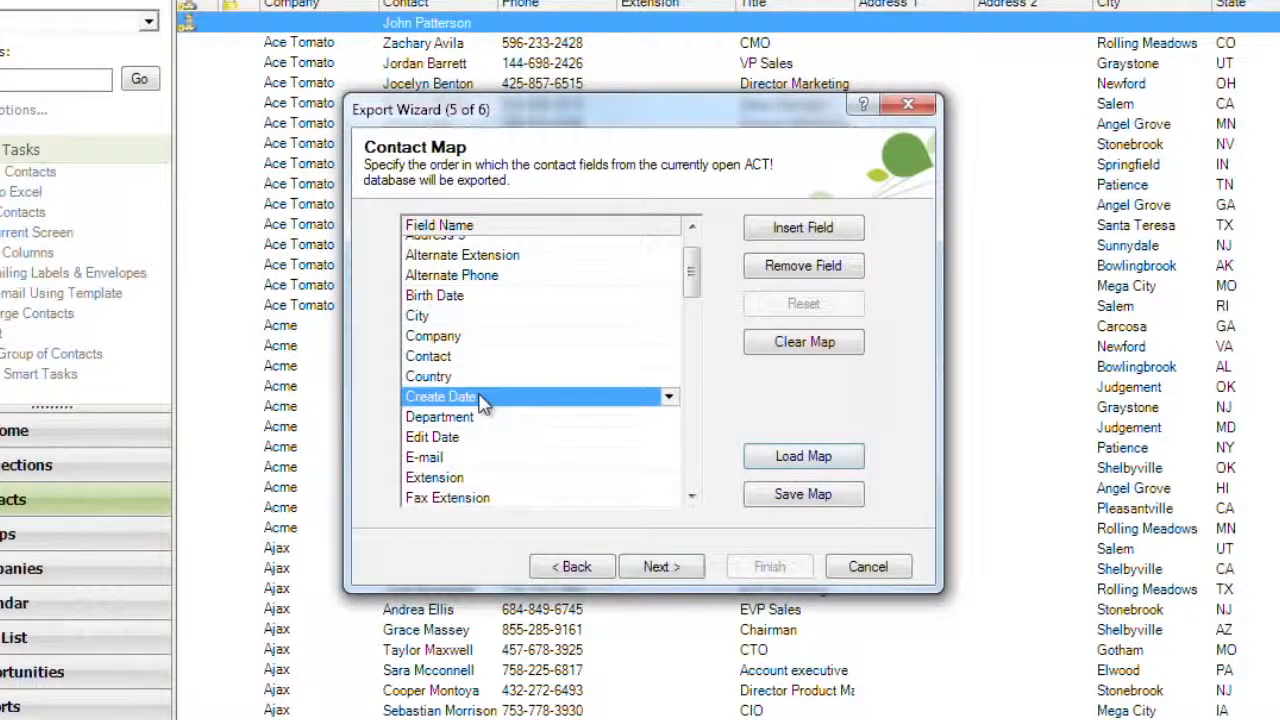
left_click(787, 273)
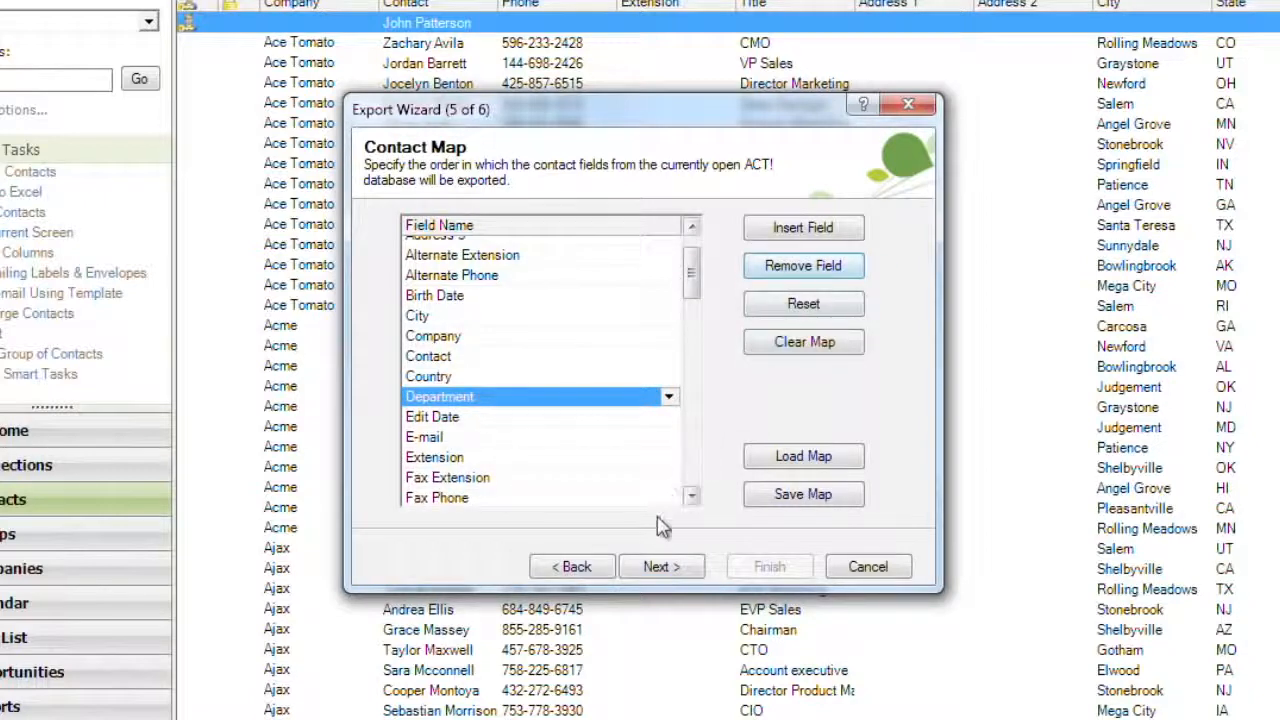
left_click(655, 567)
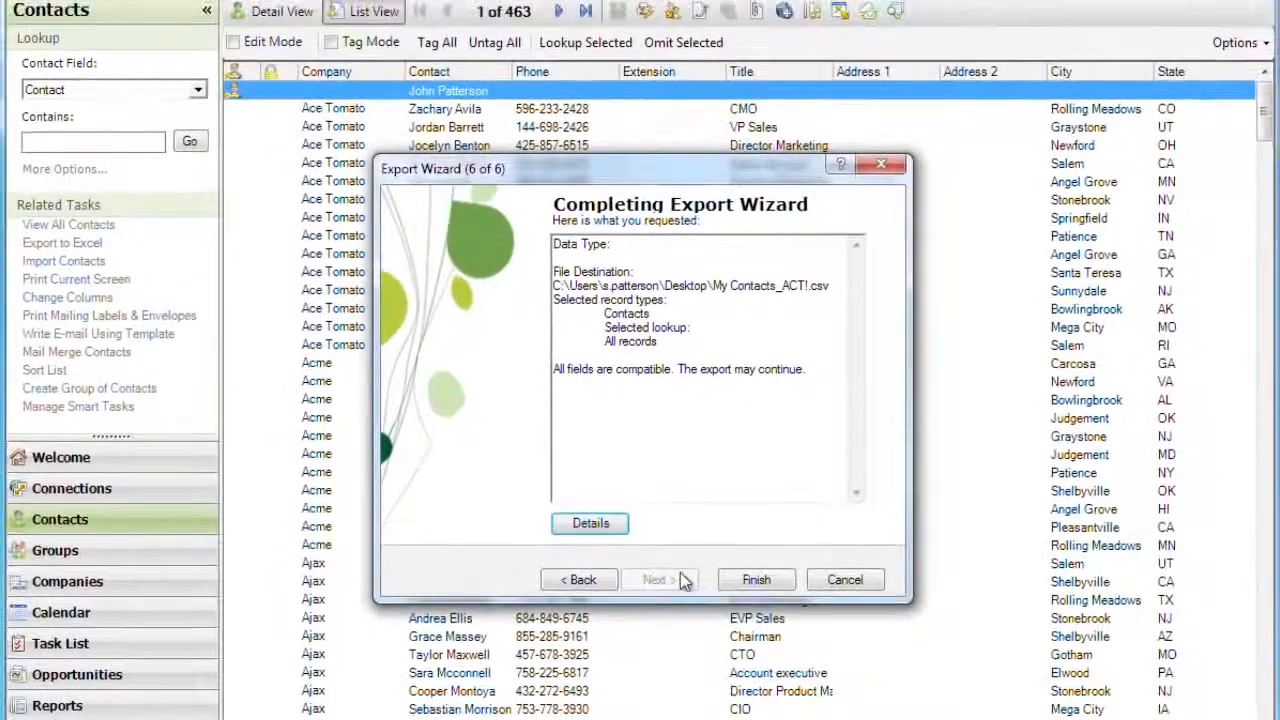
left_click(758, 577)
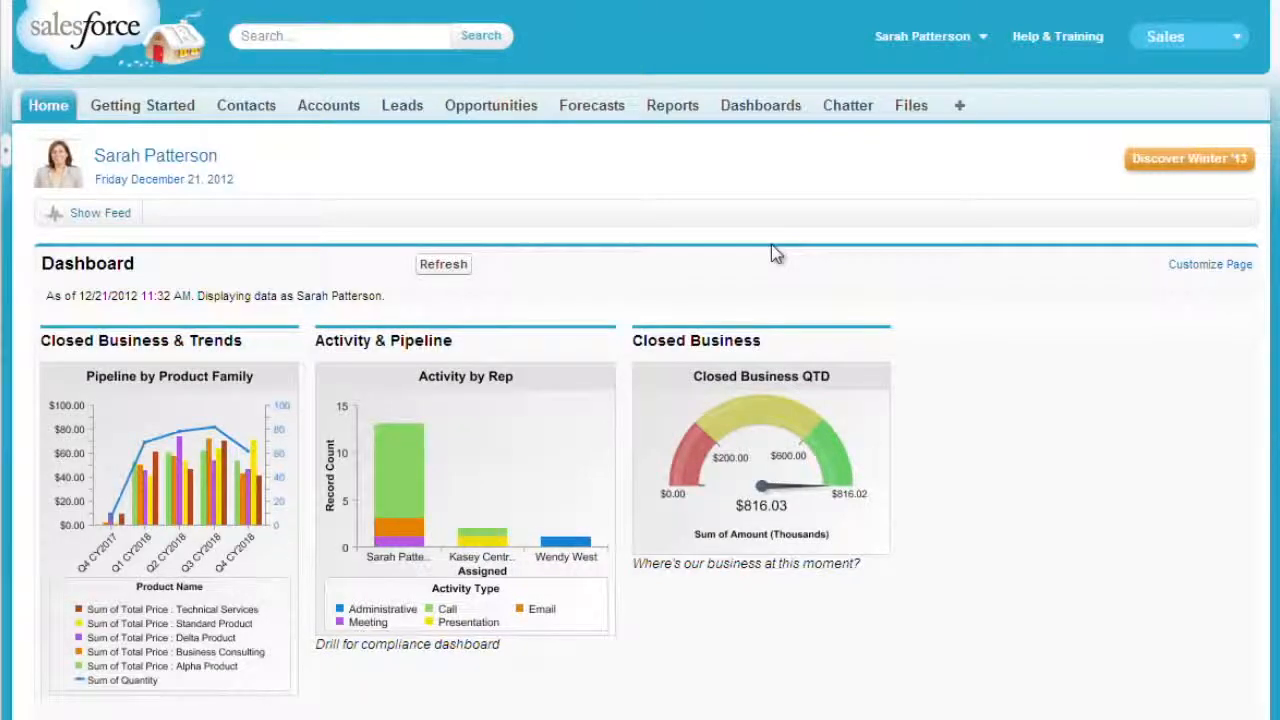
Step: In Salesforce, launch the import wizard for my accounts and business contacts with ACT! as the data source
left_click(245, 114)
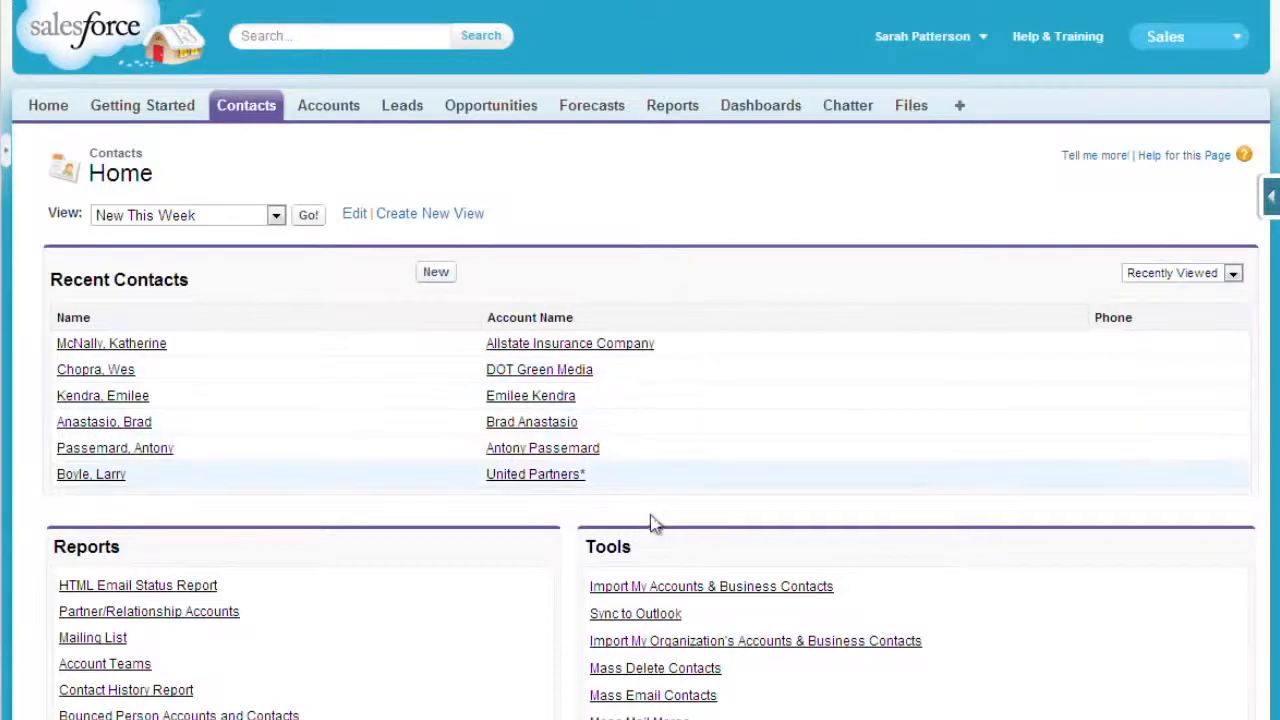
left_click(700, 588)
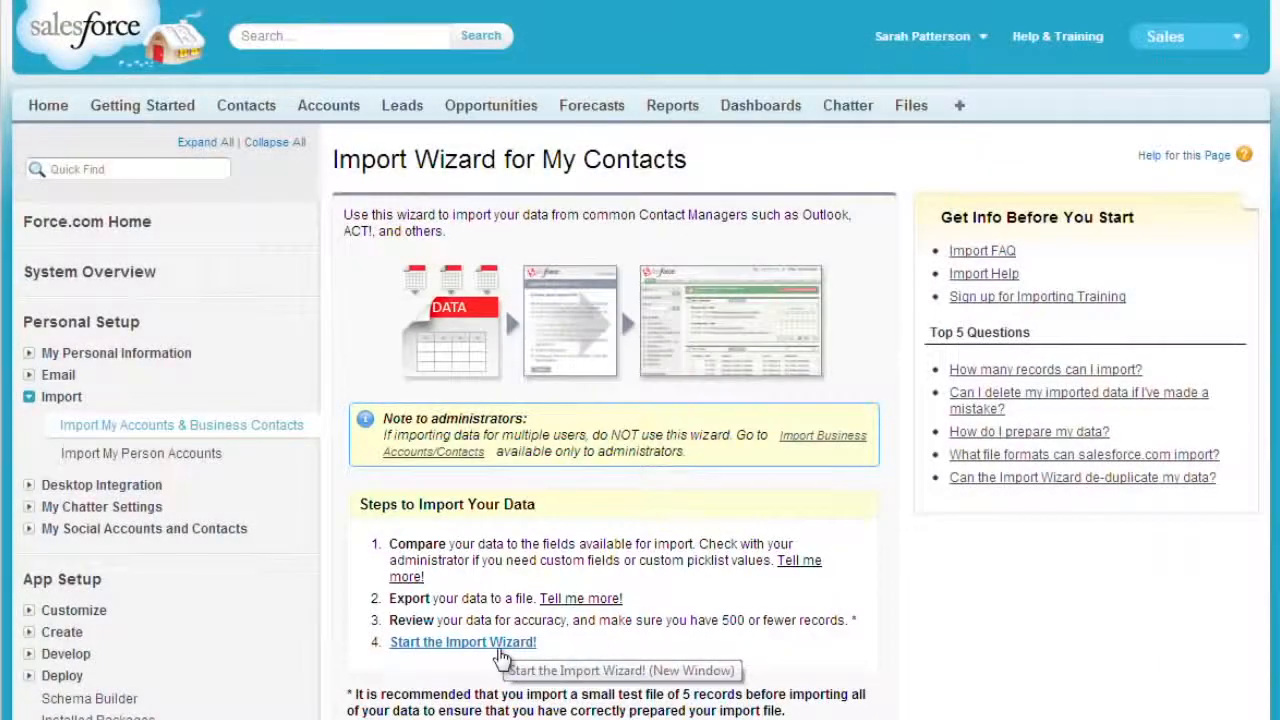
left_click(500, 650)
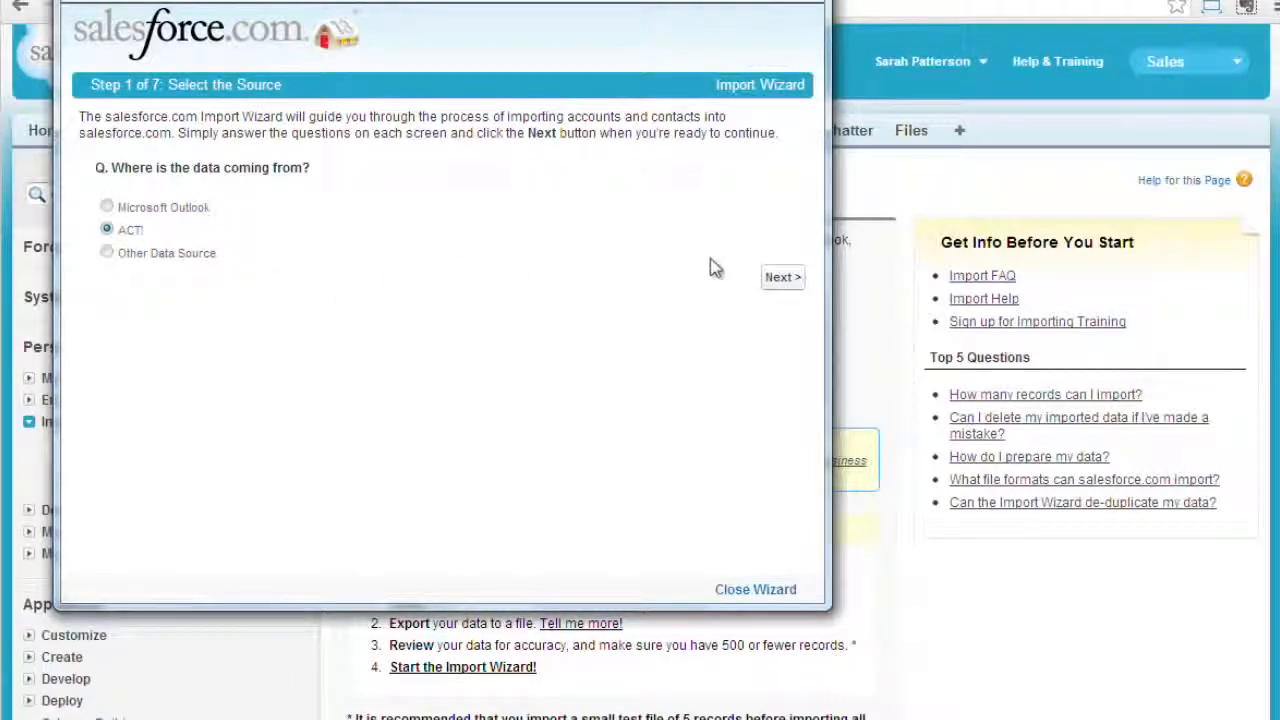
left_click(768, 281)
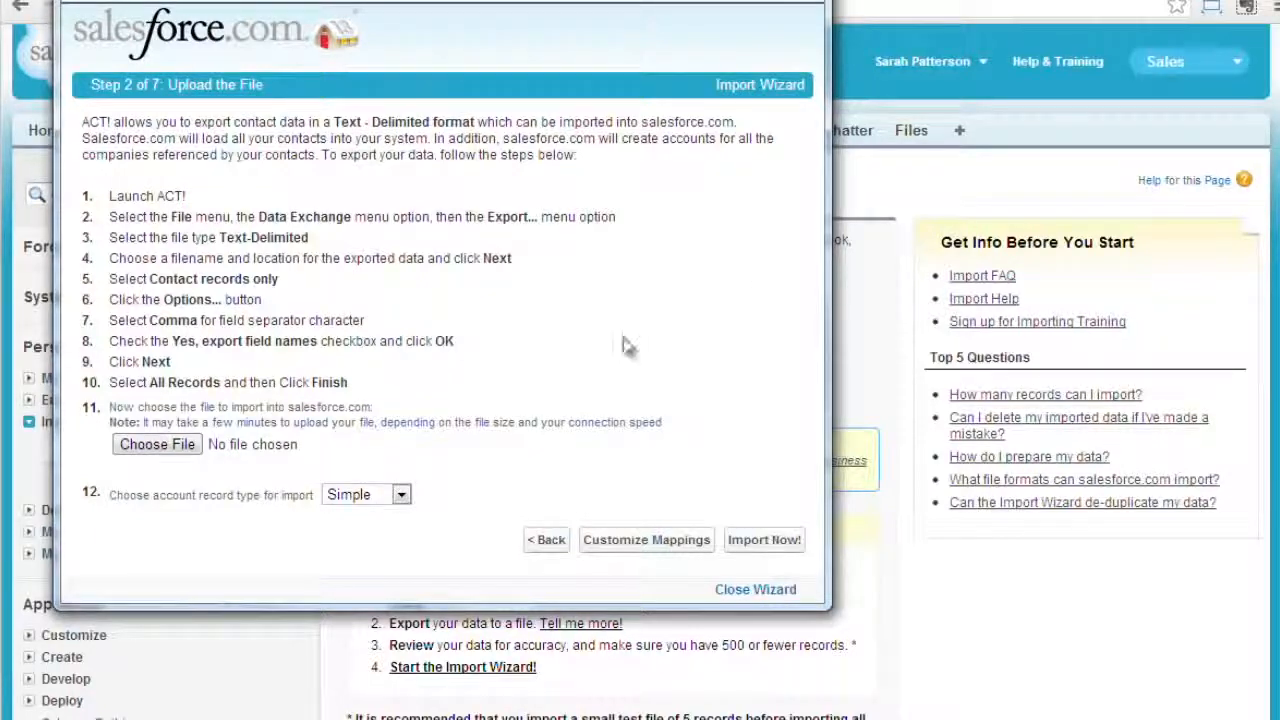
Step: Choose My Contacts_ACT!.csv from the Desktop as the import file and proceed to customizing the field mappings
left_click(176, 444)
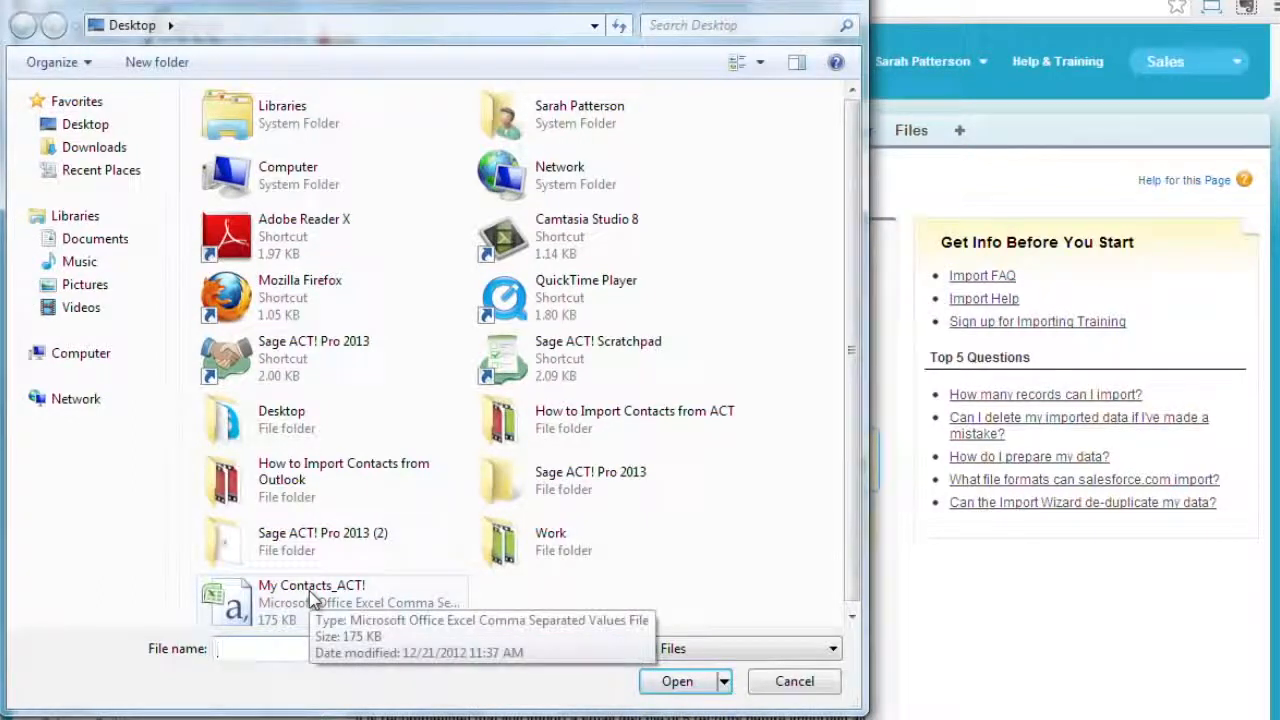
left_click(309, 591)
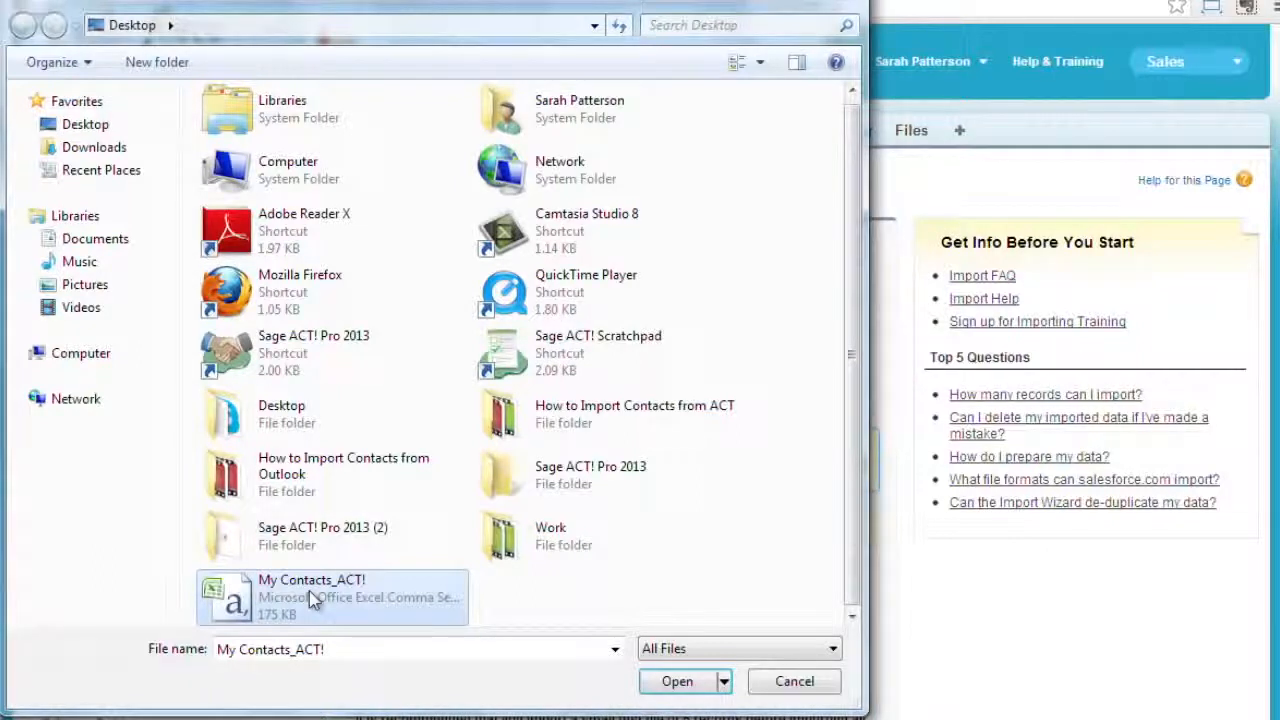
left_click(676, 682)
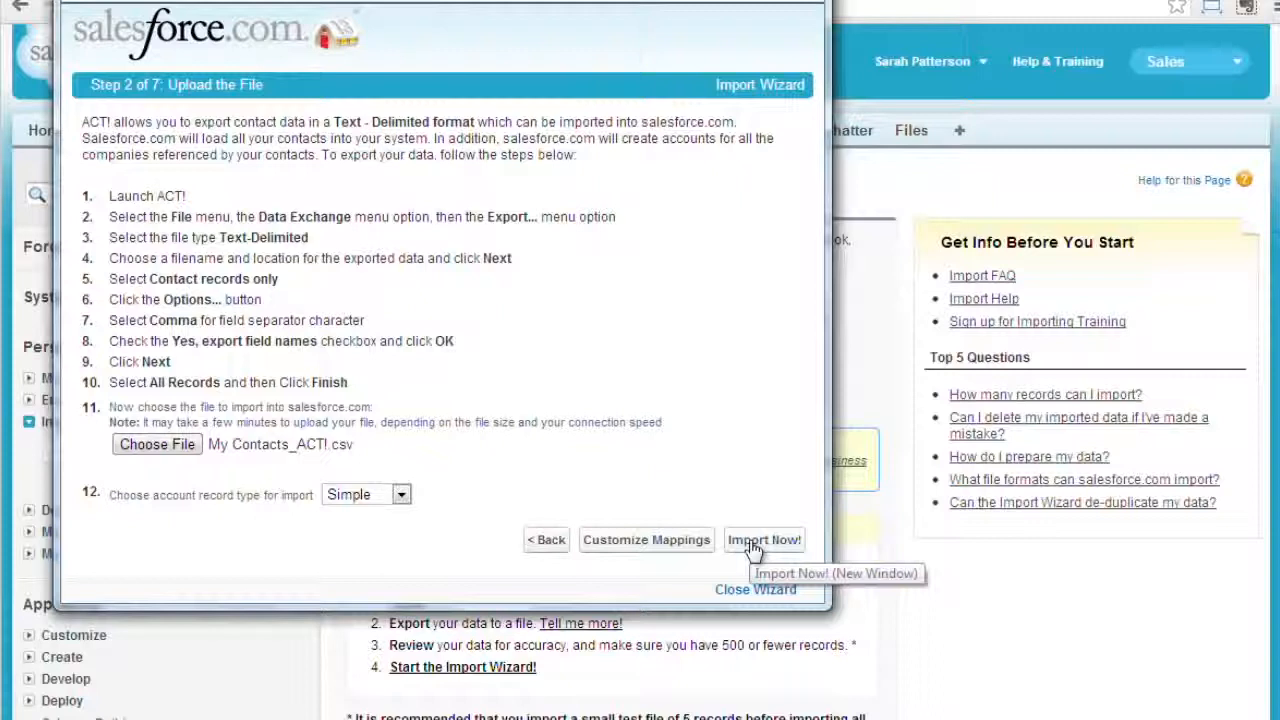
left_click(656, 546)
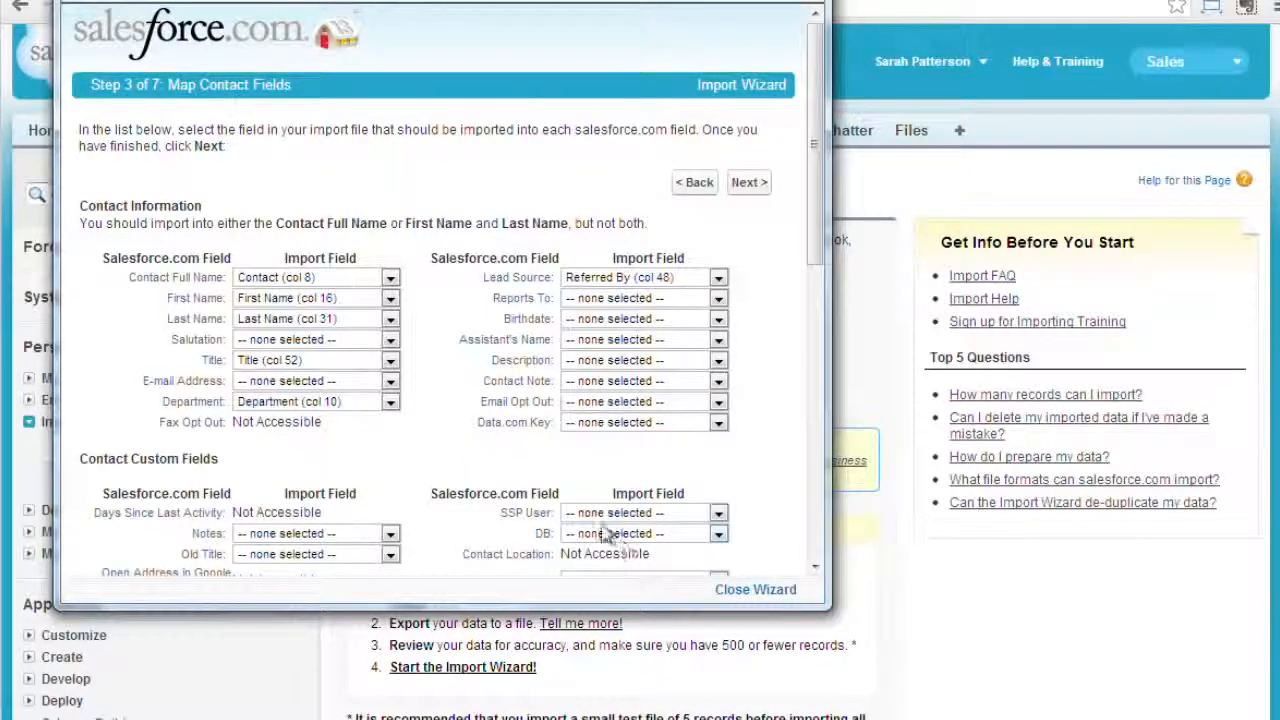
Step: Set the Contact Full Name mapping to none selected and check the First Name mapping
left_click(289, 279)
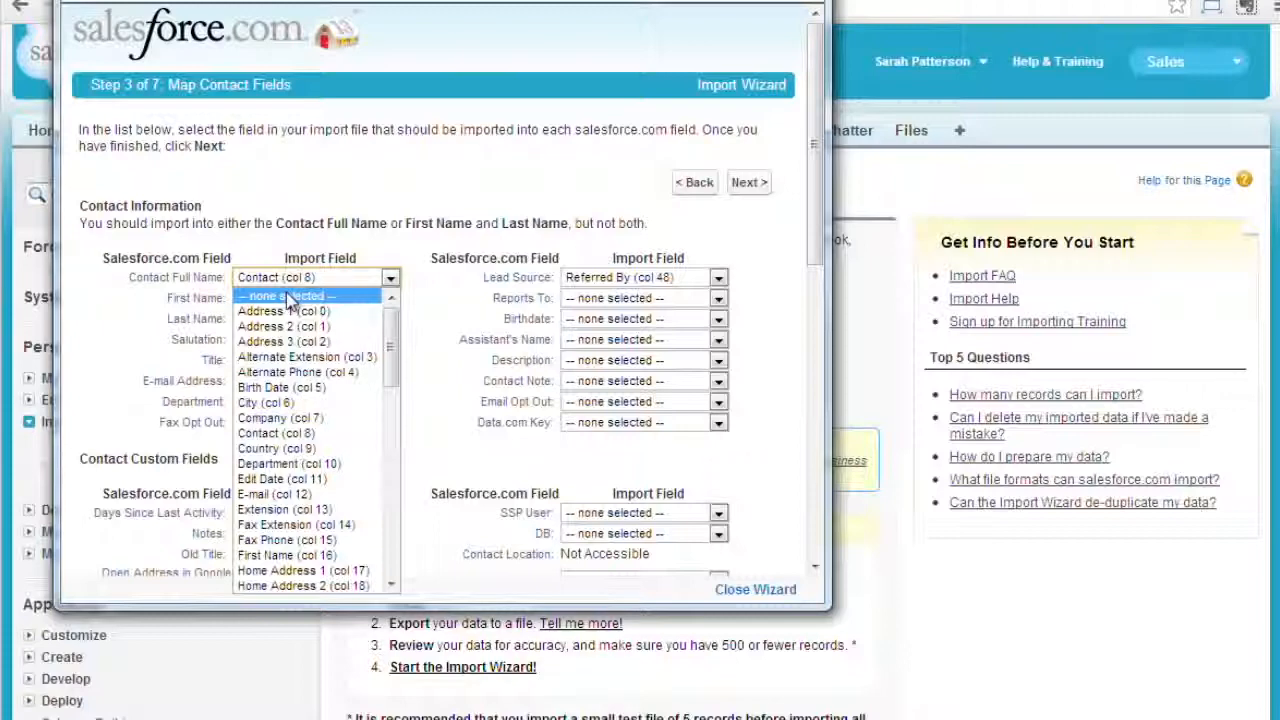
left_click(289, 297)
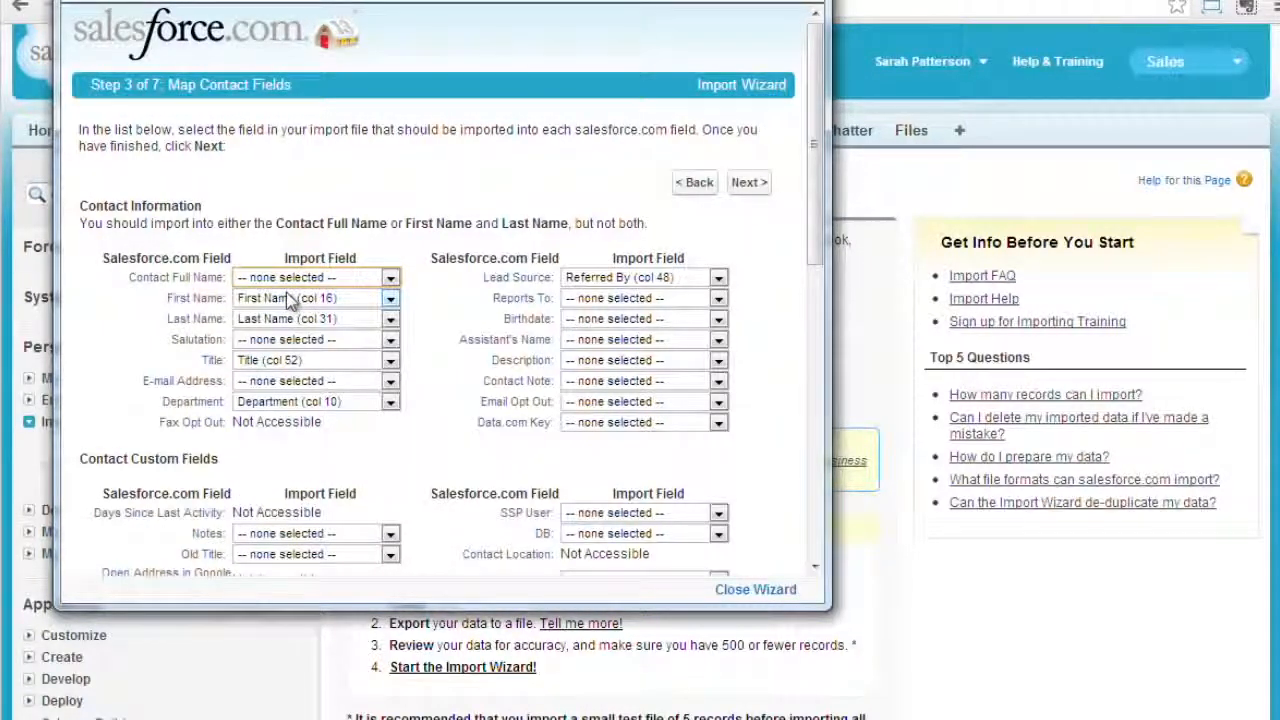
left_click(291, 300)
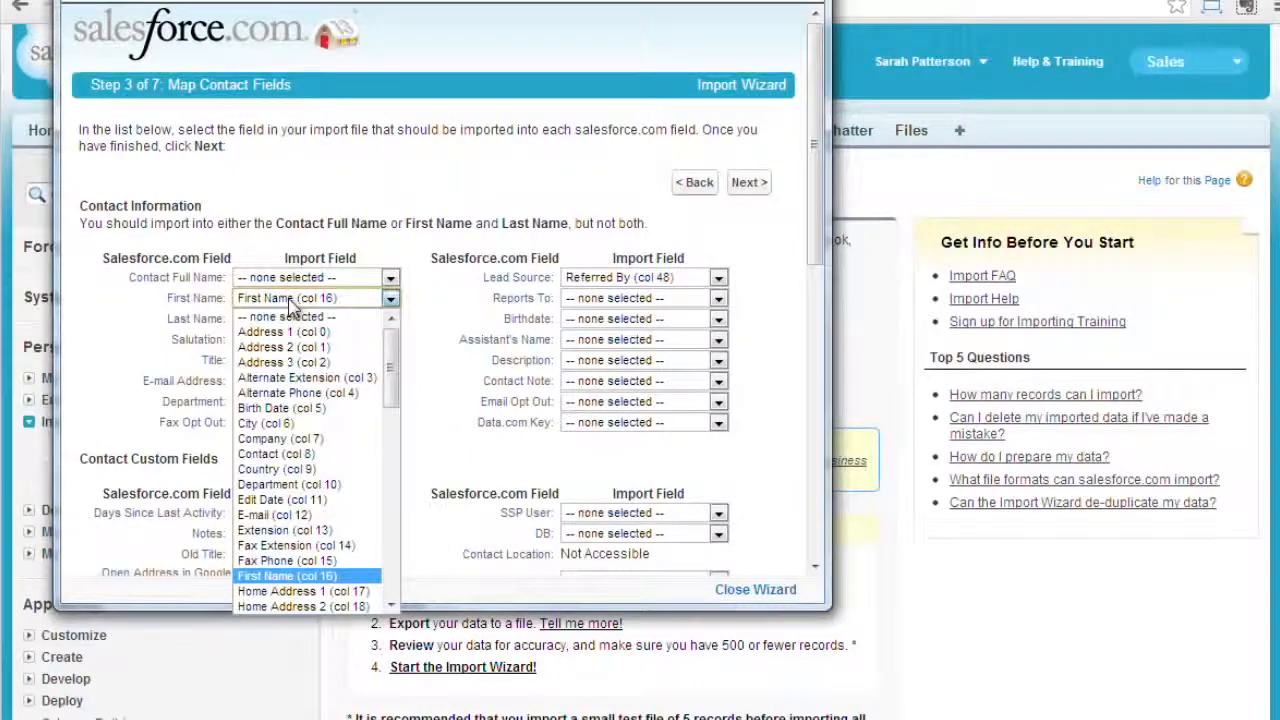
left_click(291, 303)
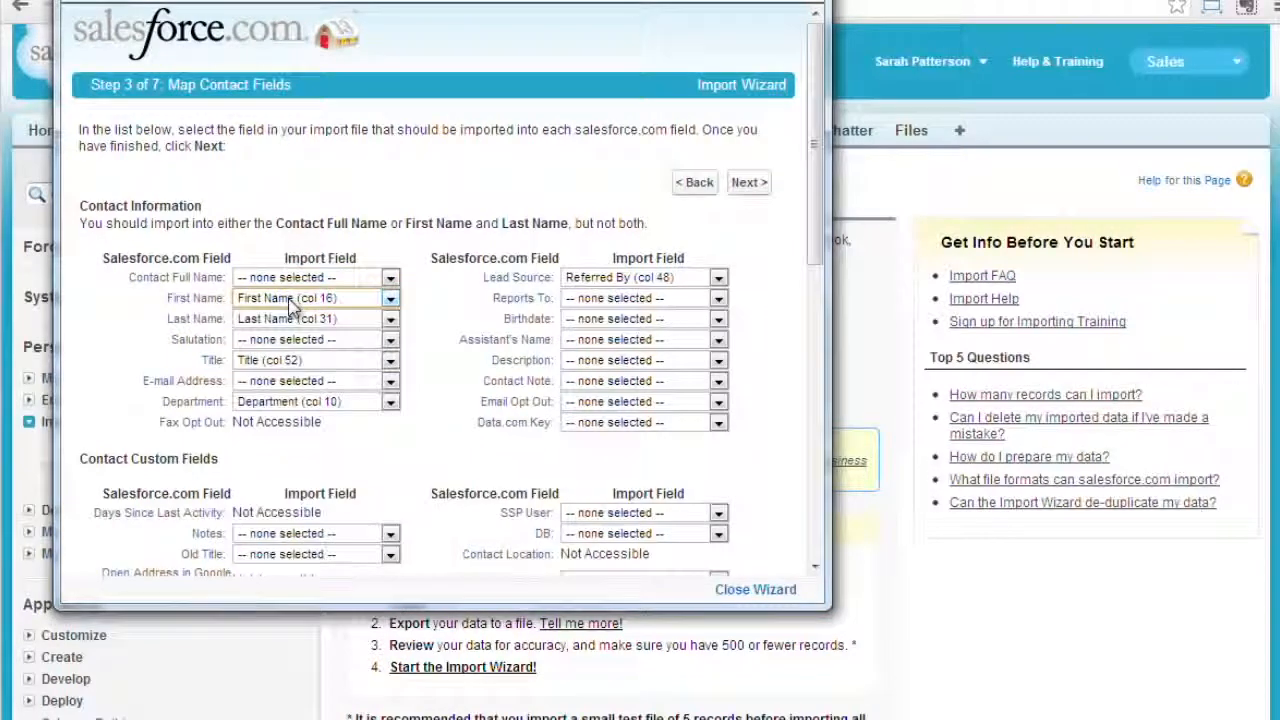
Step: Map E-mail Address to E-mail (col 12), keep Title mapped to Title (col 52), and proceed to the contact phone and address fields
left_click(276, 383)
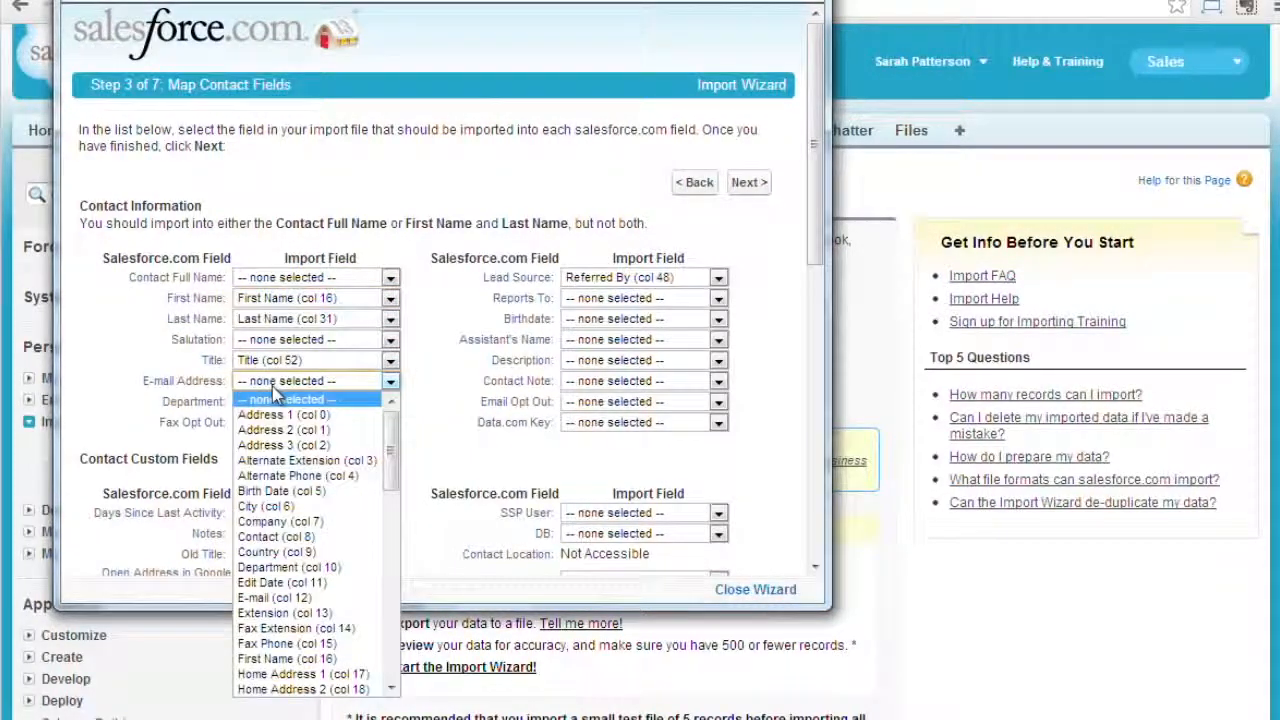
left_click(283, 598)
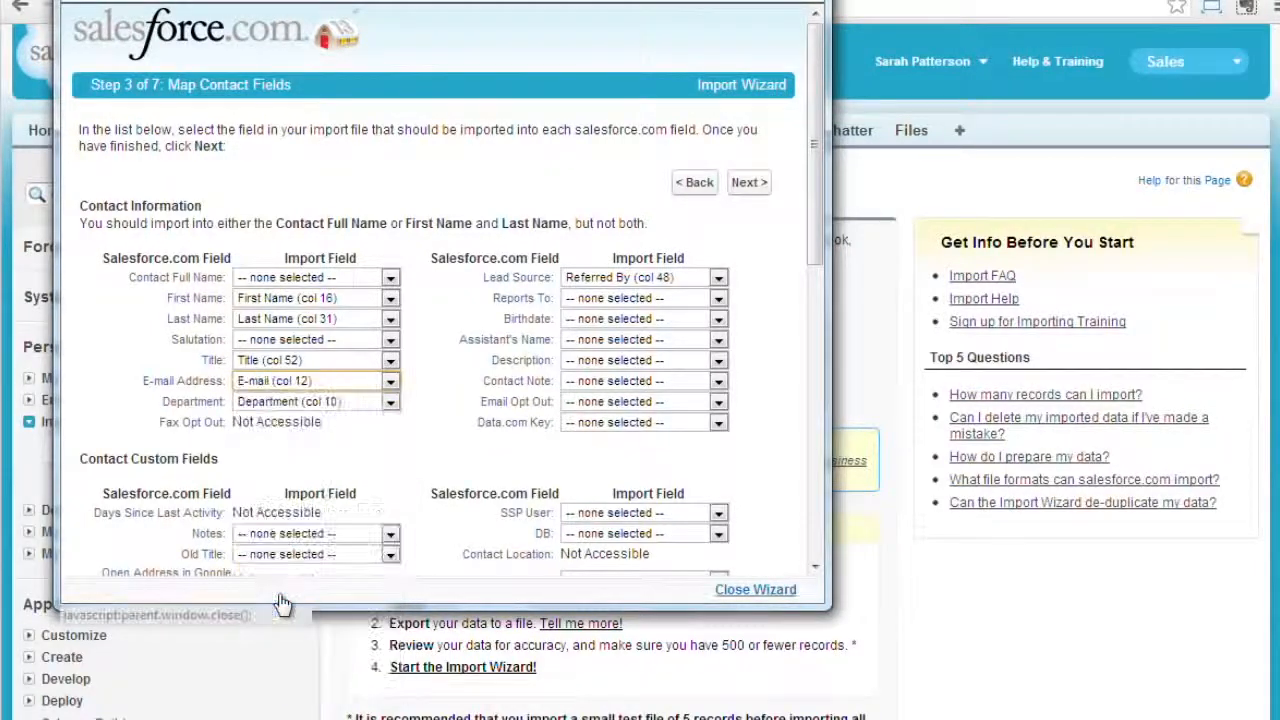
left_click(290, 362)
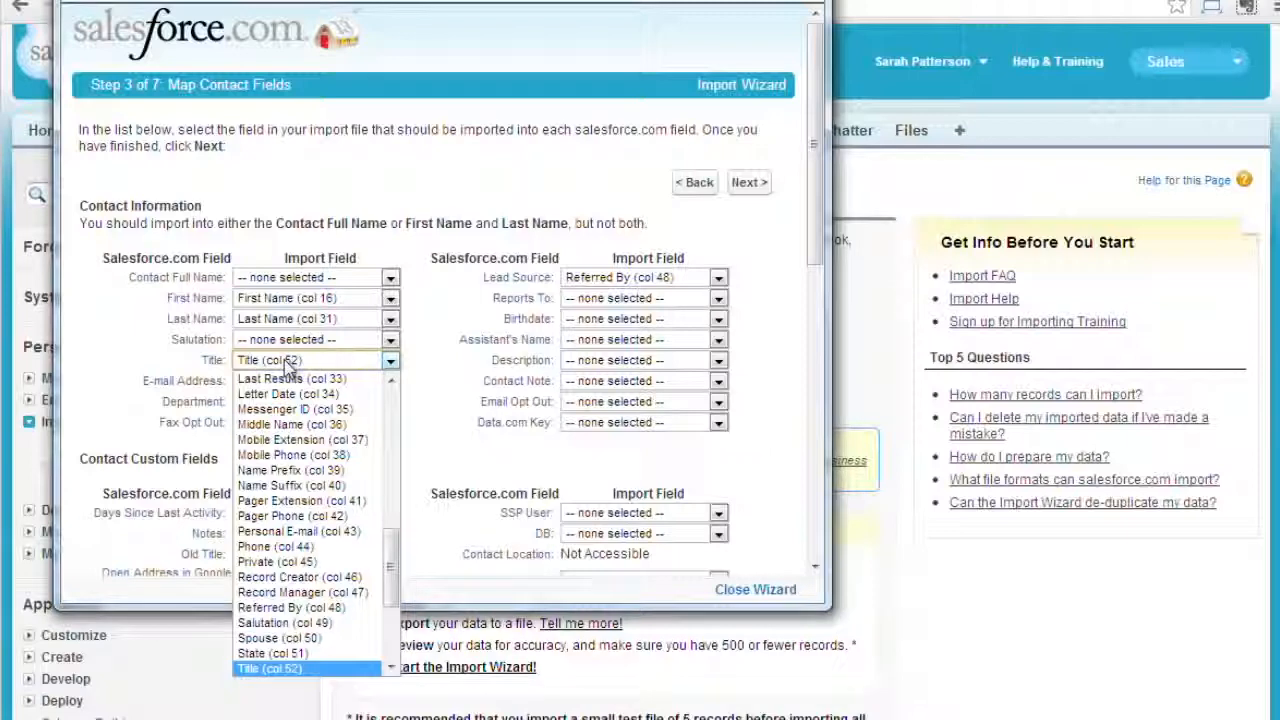
left_click(288, 362)
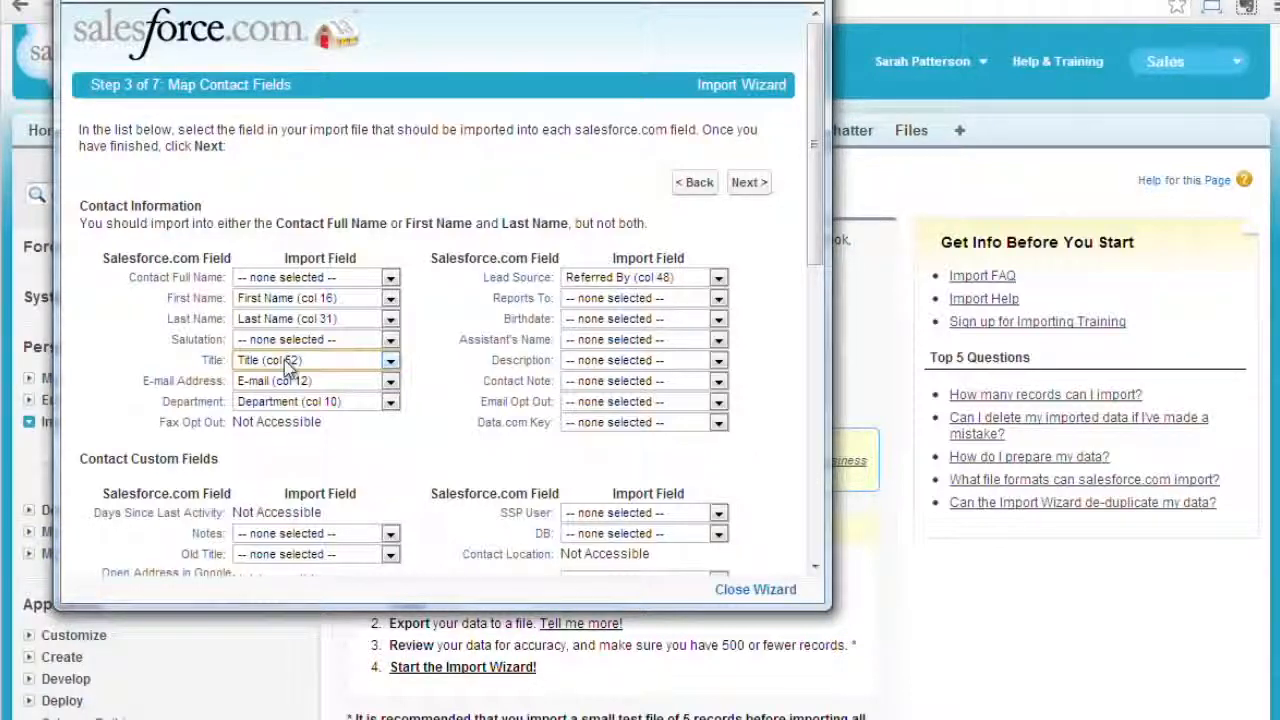
left_click(740, 186)
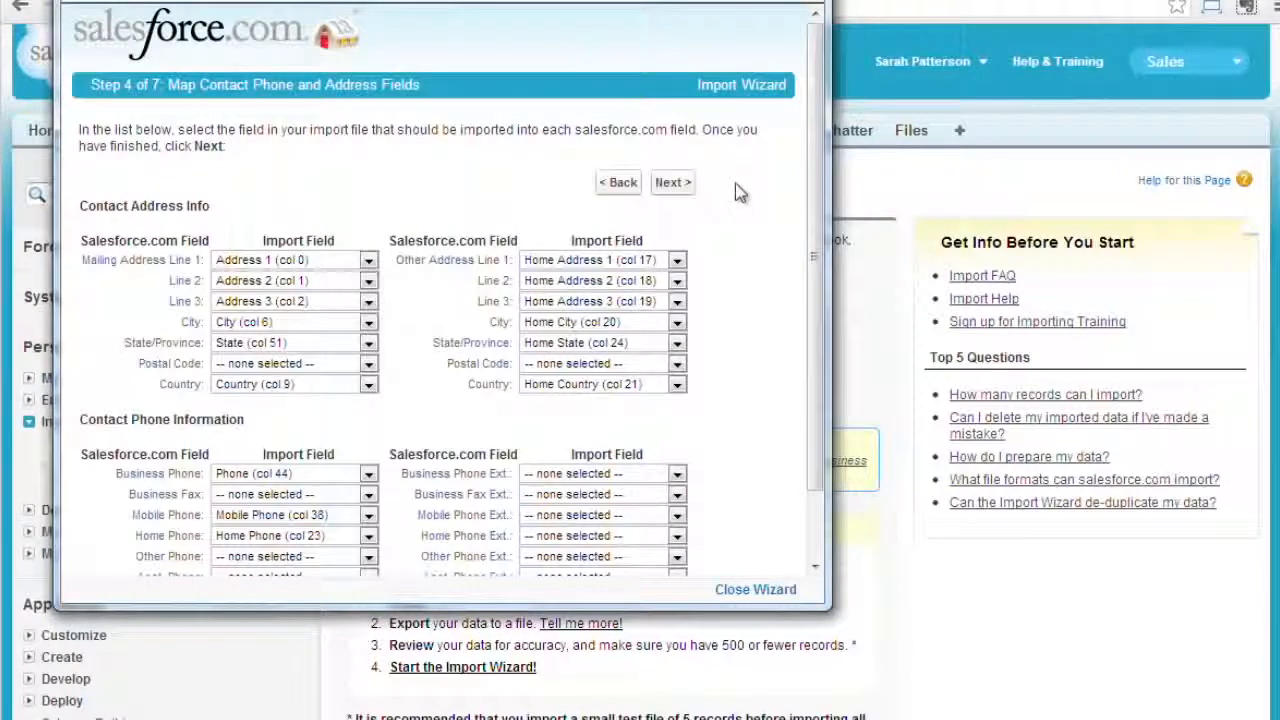
Step: Keep Mailing Address Line 1 mapped to Address 1 (col 0) and proceed to the account field mappings
left_click(336, 260)
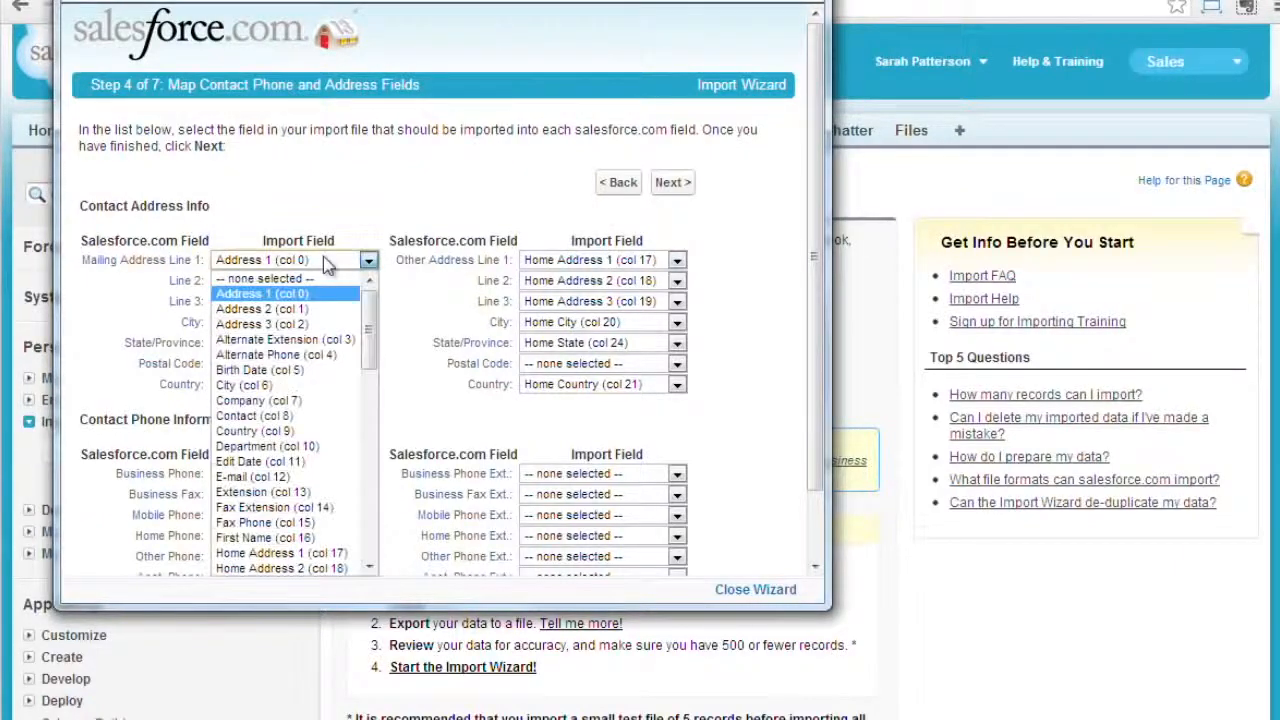
left_click(328, 296)
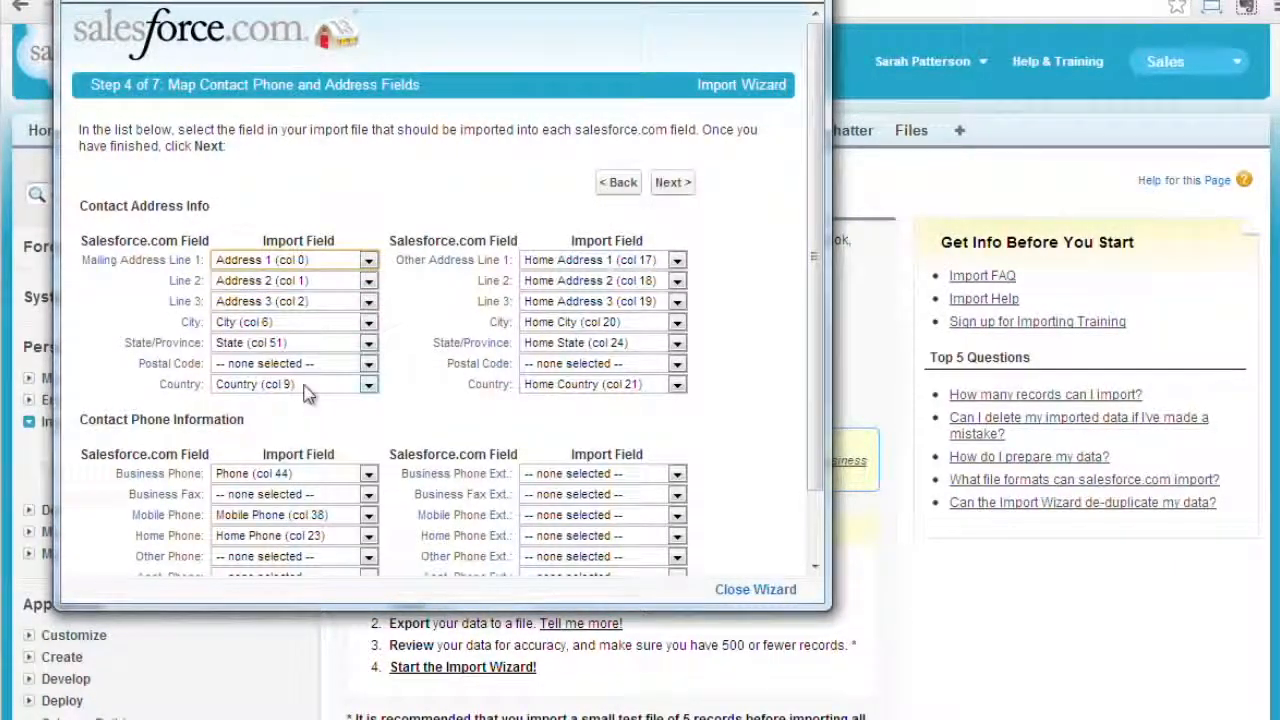
left_click(672, 182)
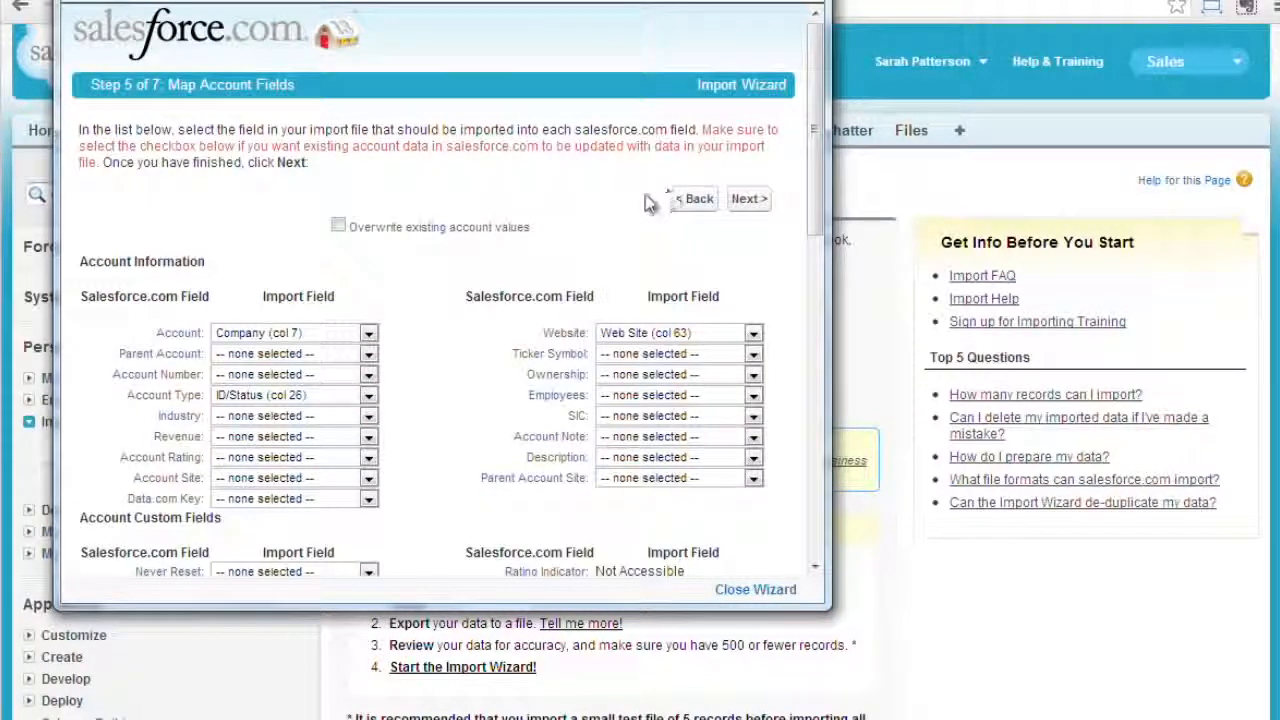
Step: Enable overwriting existing account values, keep Account mapped to Company (col 7), and accept the default account phone and address mappings
left_click(512, 230)
left_click(321, 332)
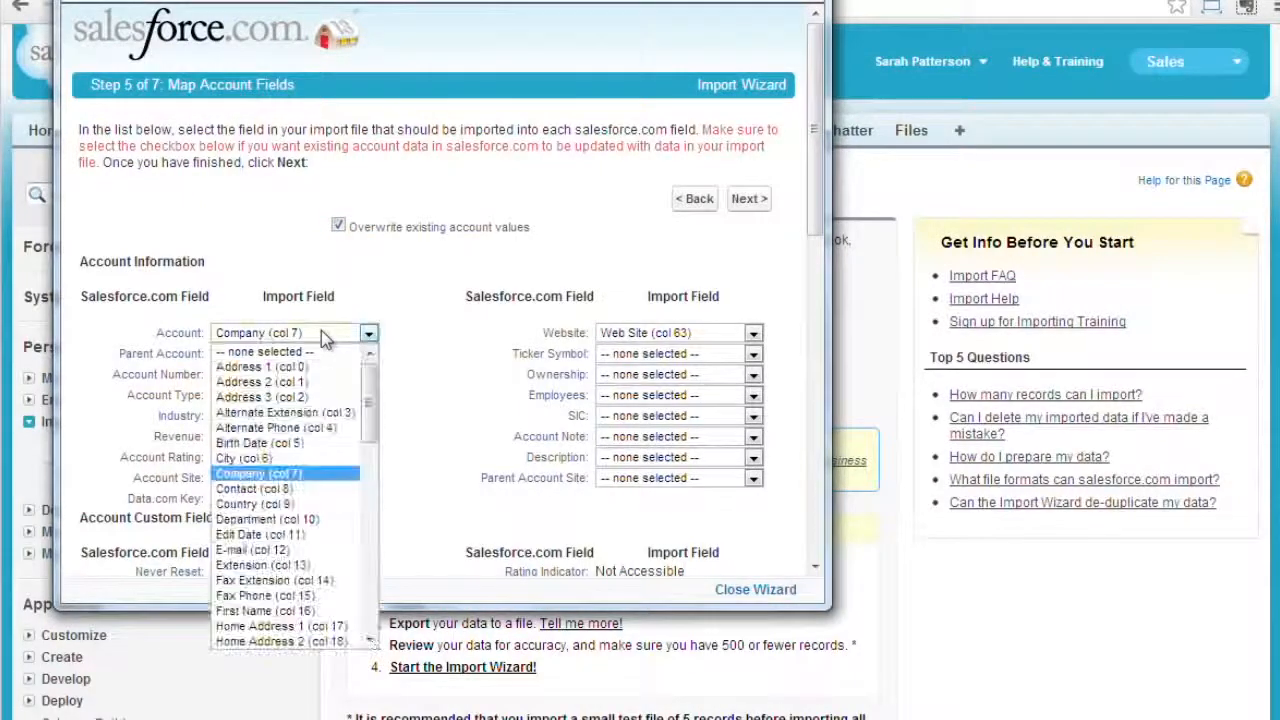
left_click(266, 476)
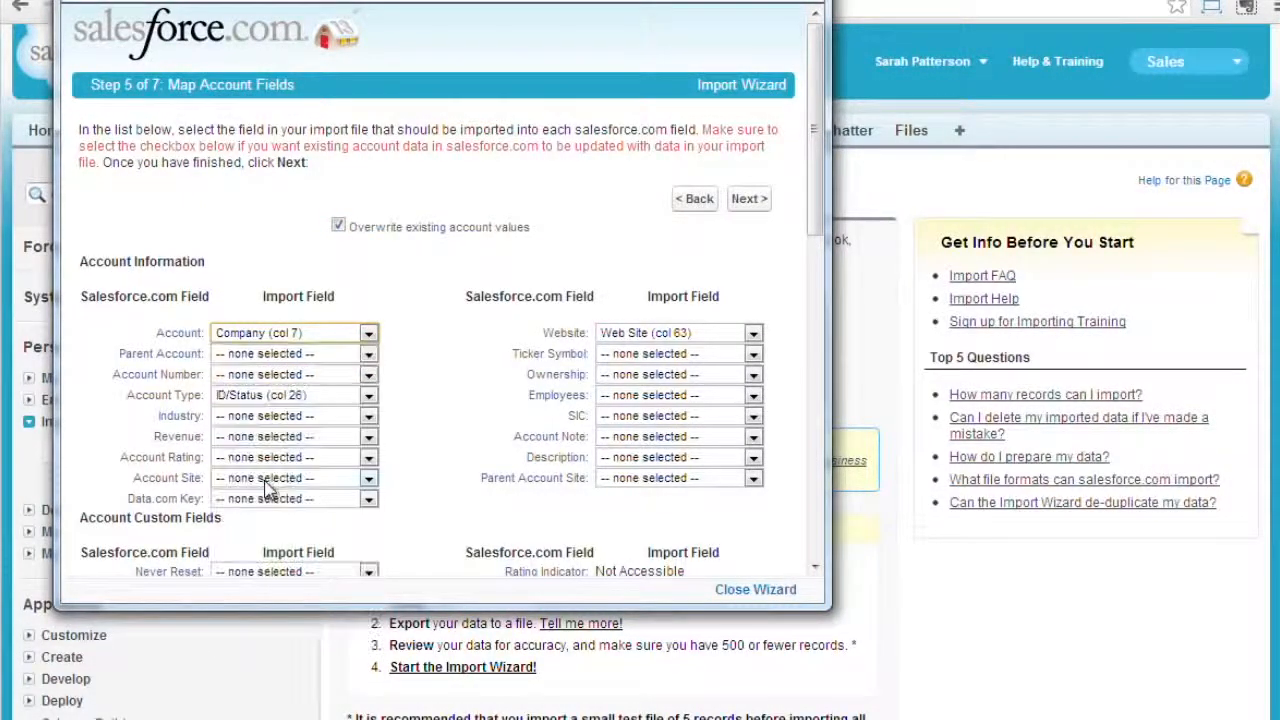
left_click(749, 200)
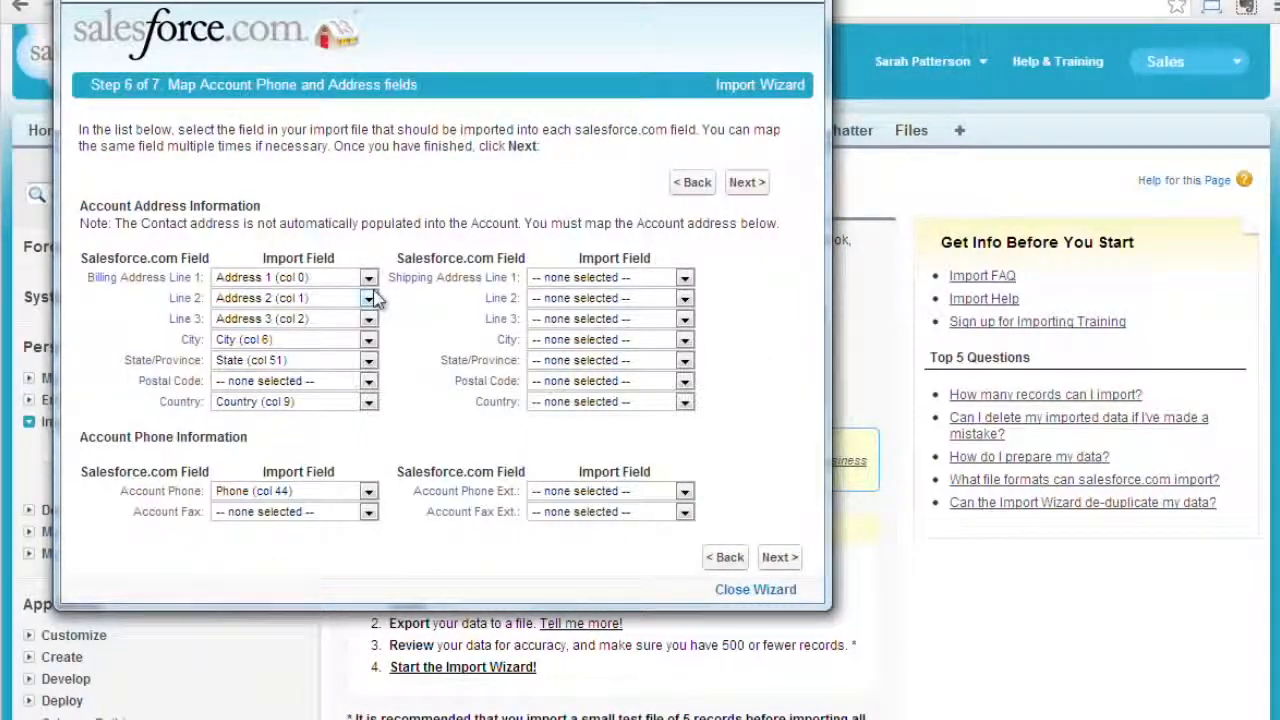
left_click(746, 184)
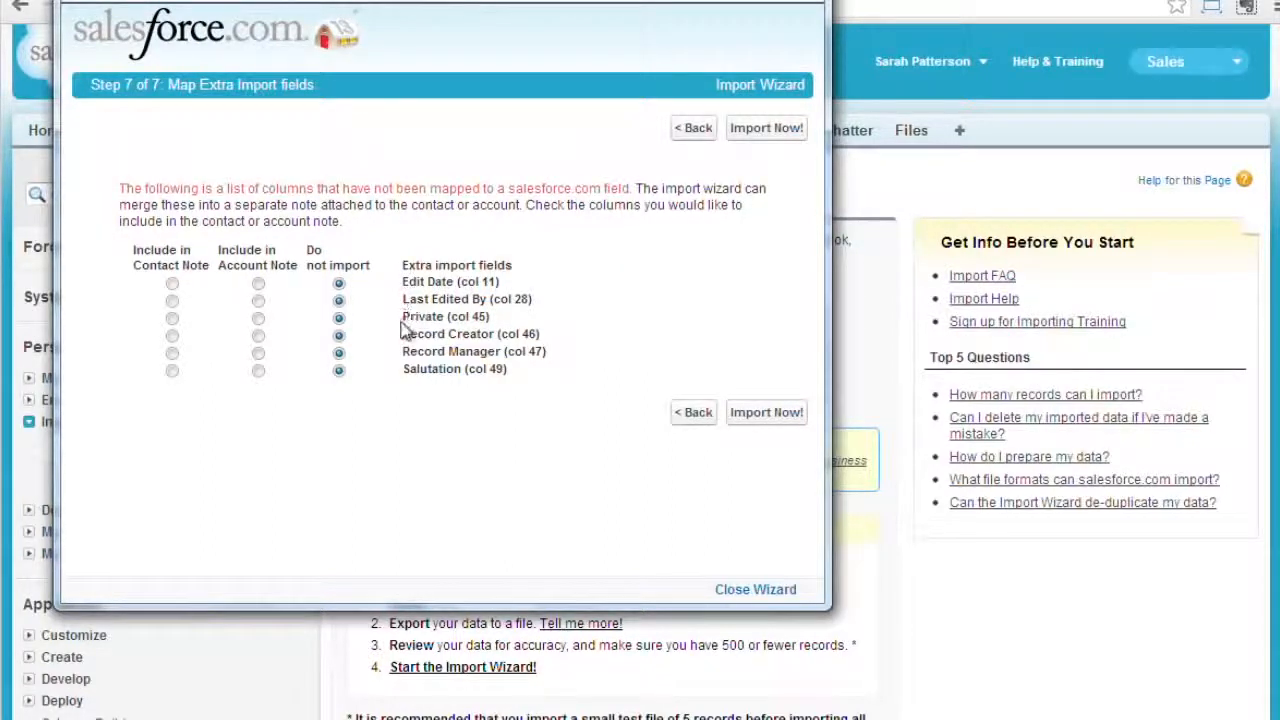
Step: Include Record Creator, Record Manager and Salutation in the contact note, then run the import and finish the wizard
left_click(172, 335)
left_click(172, 354)
left_click(172, 371)
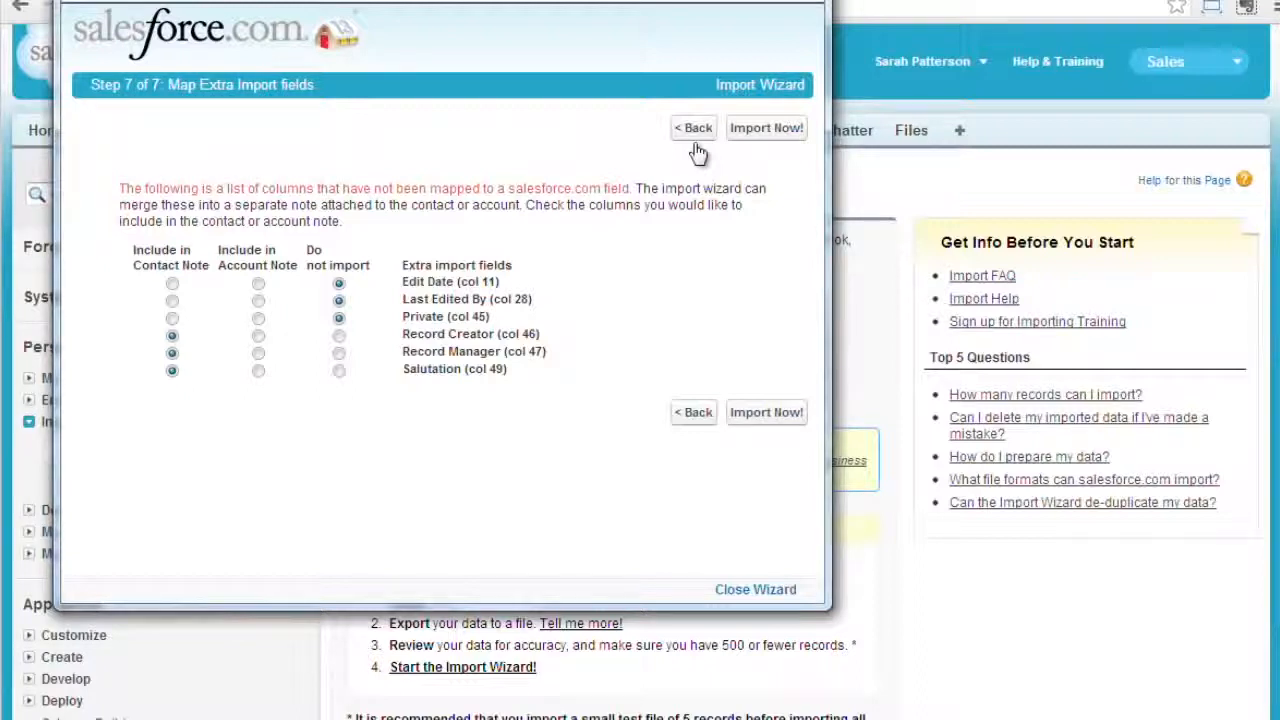
left_click(750, 133)
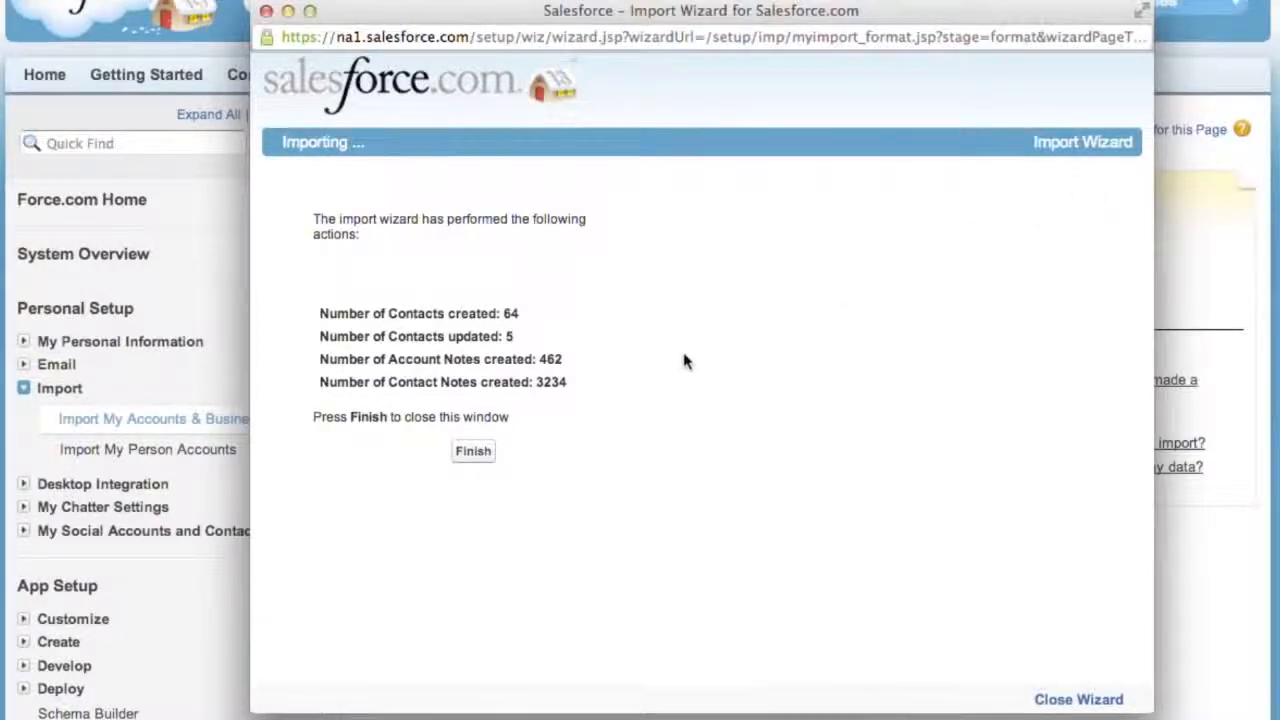
left_click(473, 451)
Step: Display the New This Week view of contacts to check the imported records
left_click(257, 112)
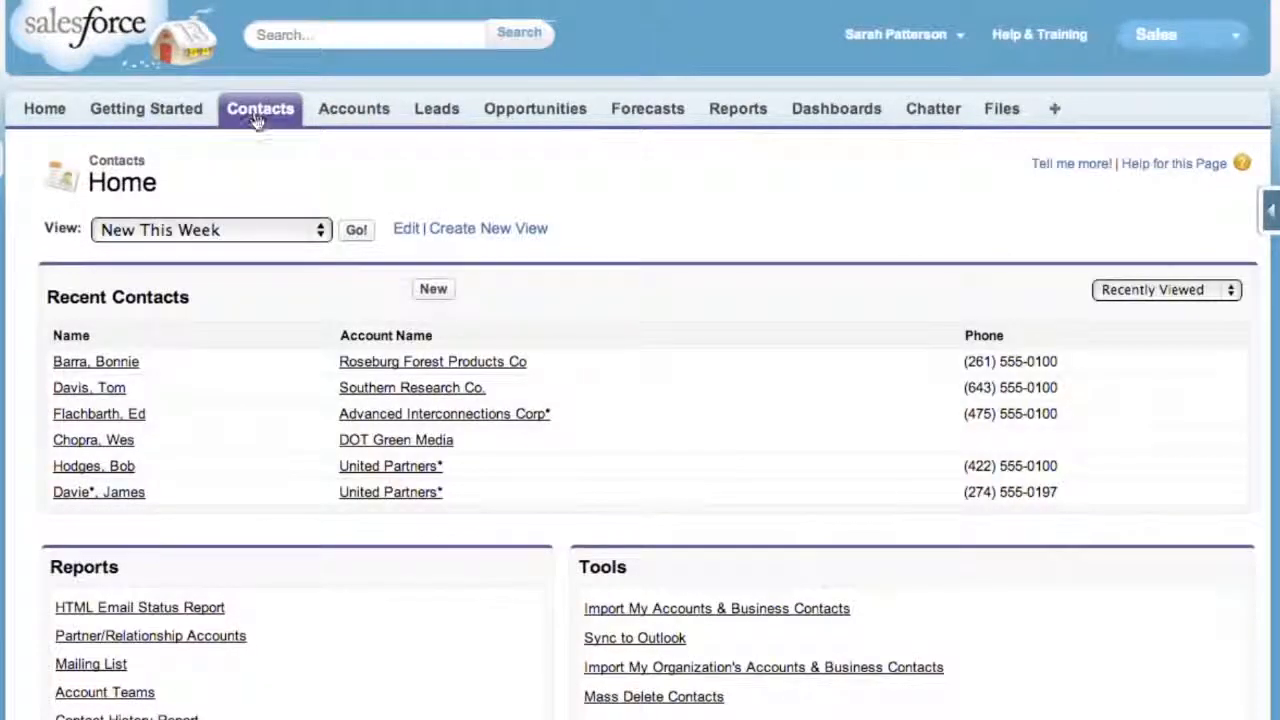
left_click(251, 231)
left_click(249, 223)
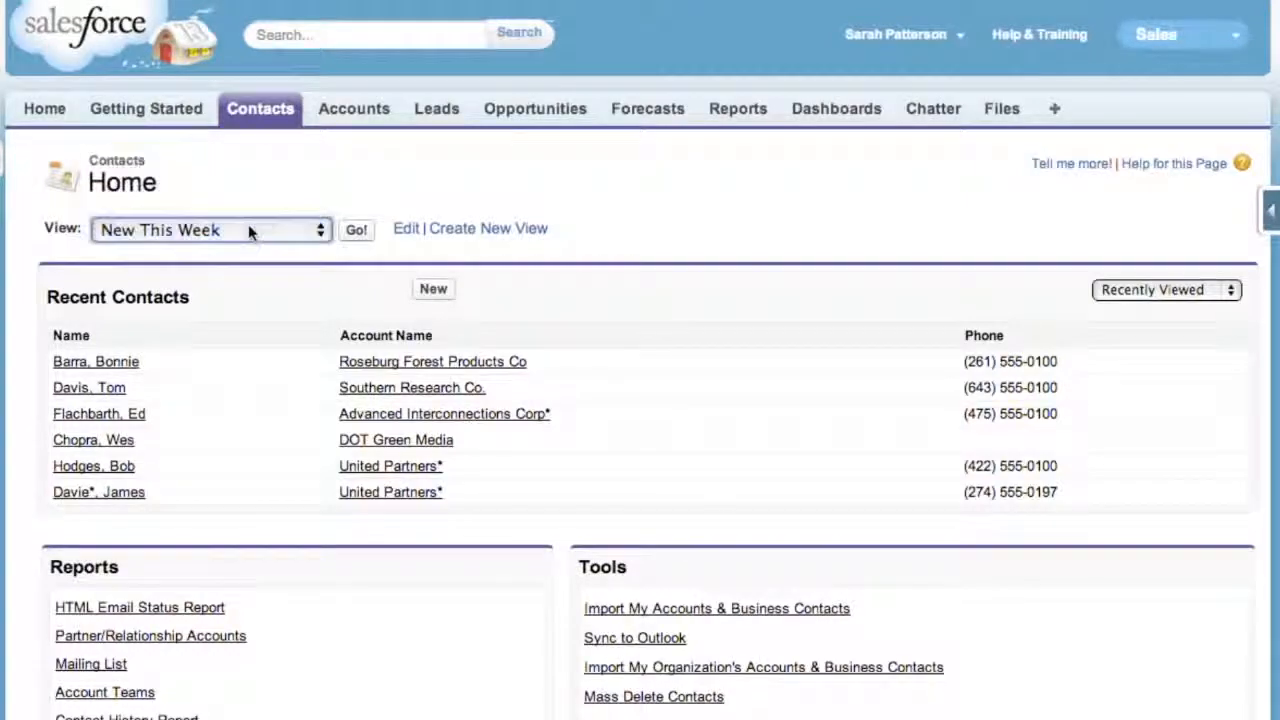
left_click(350, 229)
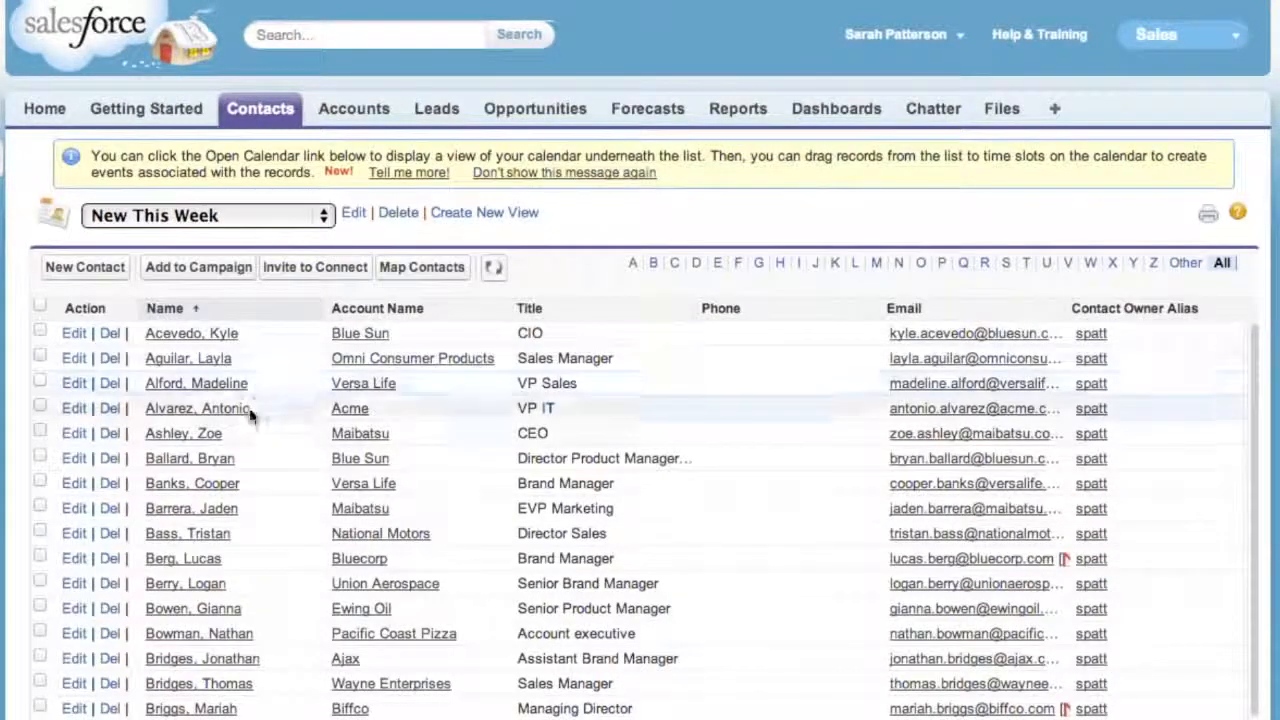